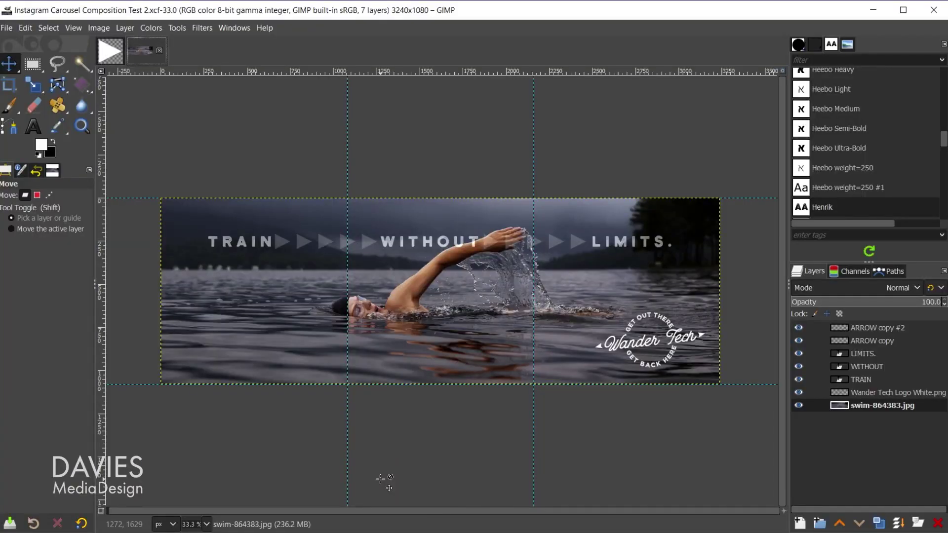
Open the recently used photo swim-864383.jpg as a new image
left_click(6, 27)
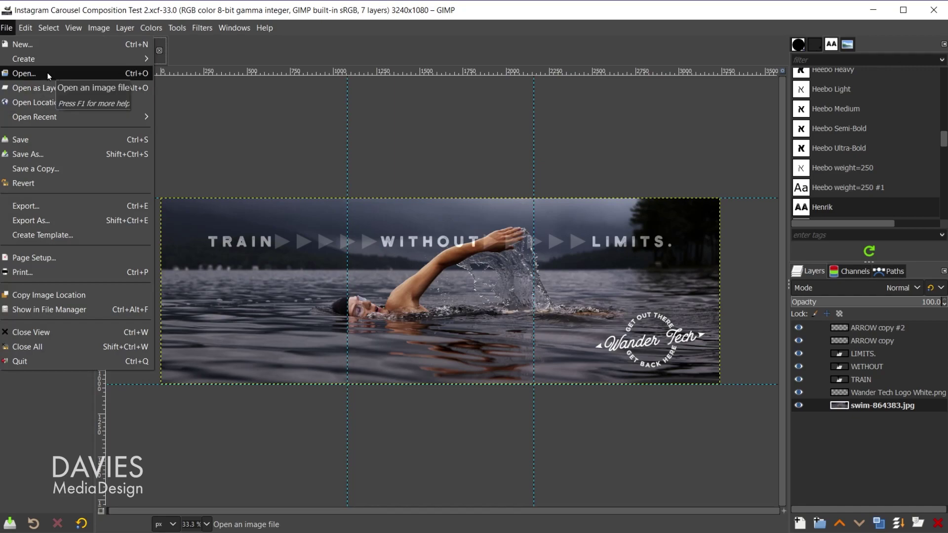
mouse_move(78, 124)
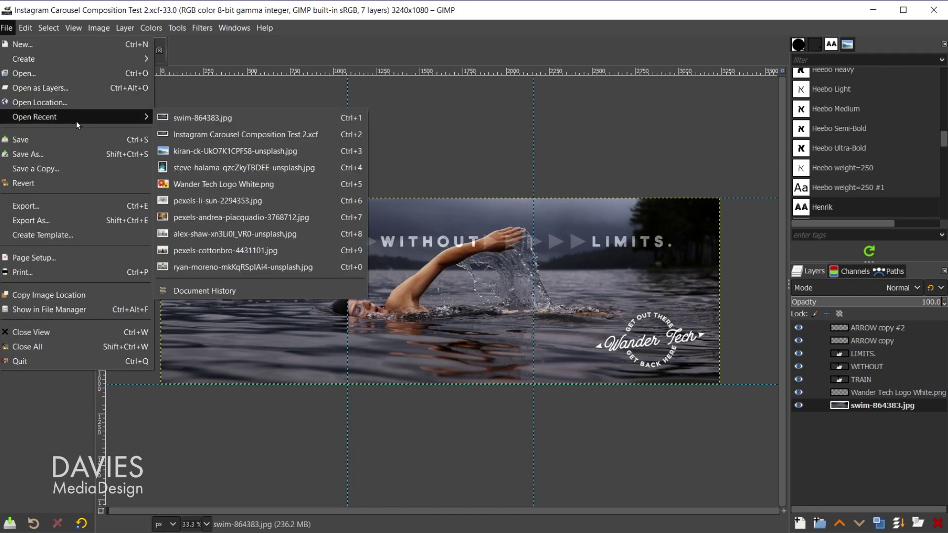
left_click(220, 120)
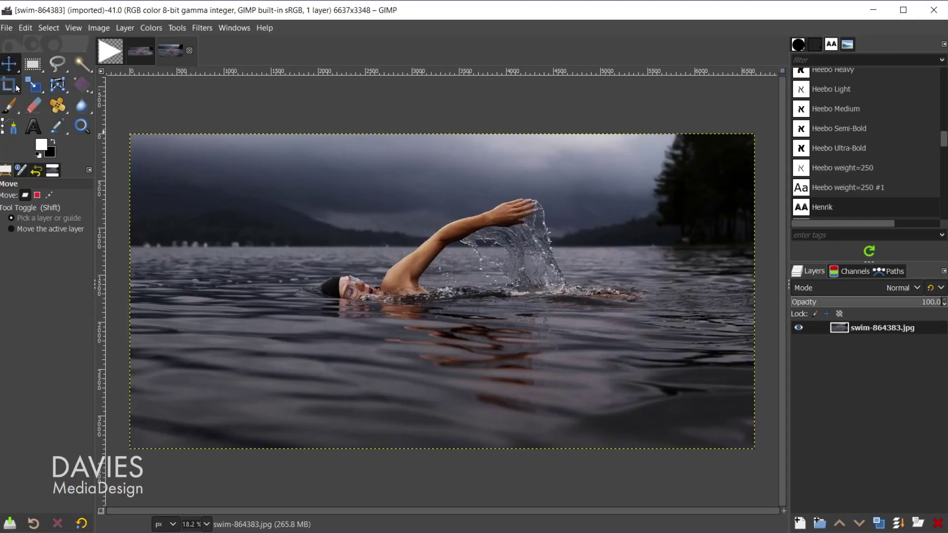
Set up the Crop tool with a fixed aspect ratio of 3:1
left_click(14, 88)
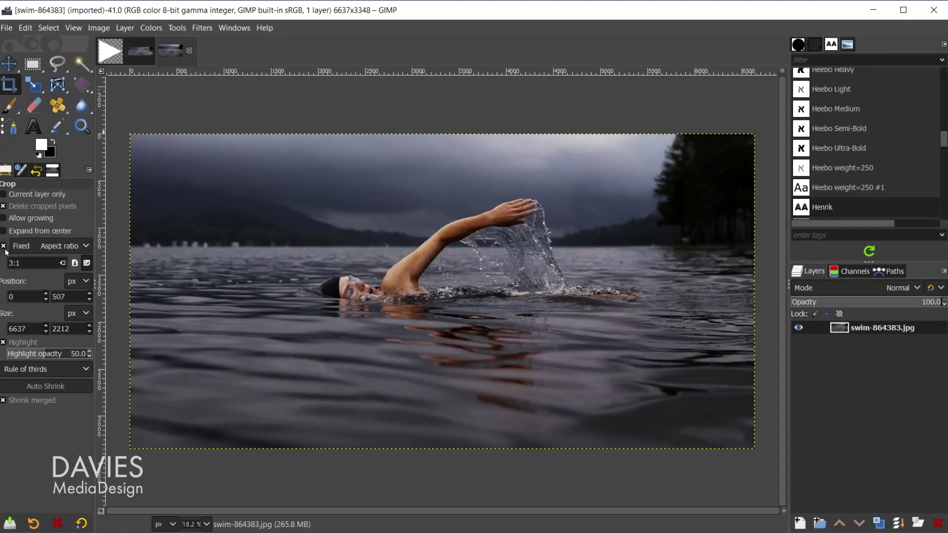
left_click(48, 250)
left_click(42, 263)
left_click(5, 248)
double_click(19, 262)
type("3:1")
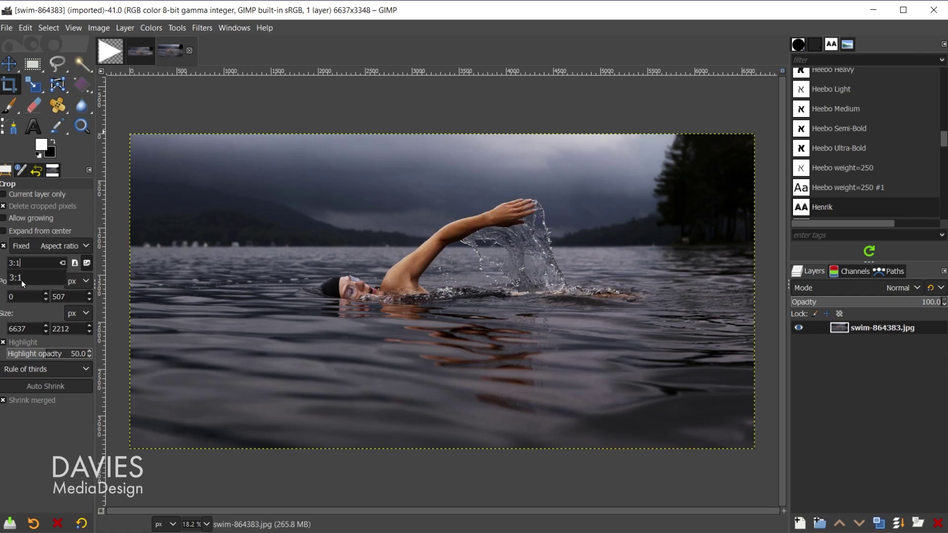
Crop the photo to its full width at 6637 × 2212 px, starting about 457 px from its top edge
left_click(194, 197)
left_click_drag(197, 176, 836, 417)
left_click_drag(200, 343, 145, 401)
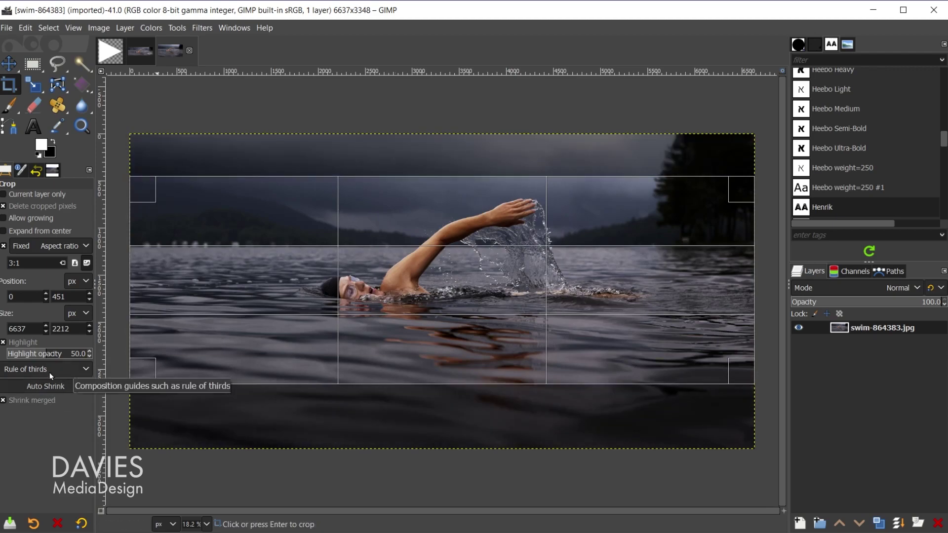
left_click_drag(496, 266, 499, 268)
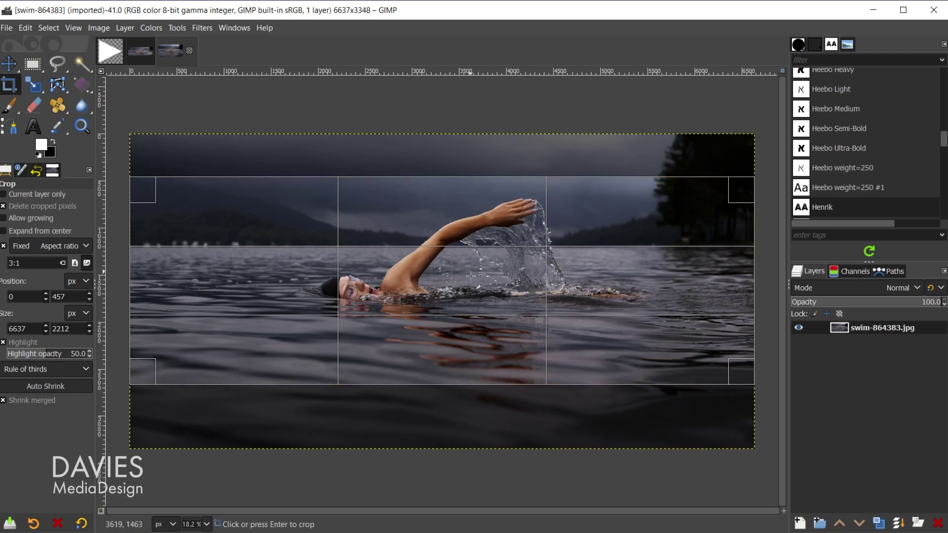
left_click(407, 272)
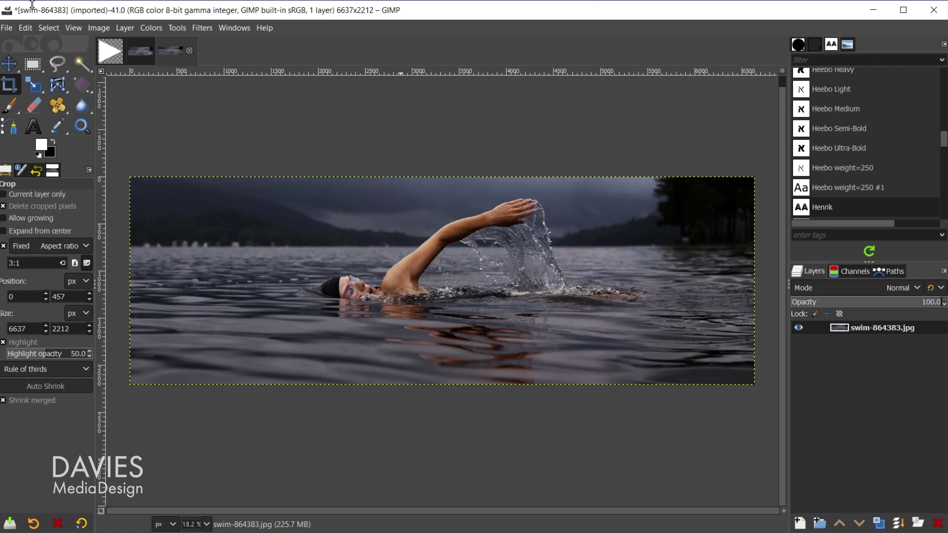
Scale the image to 3240 × 1080 px with NoHalo interpolation
left_click(105, 29)
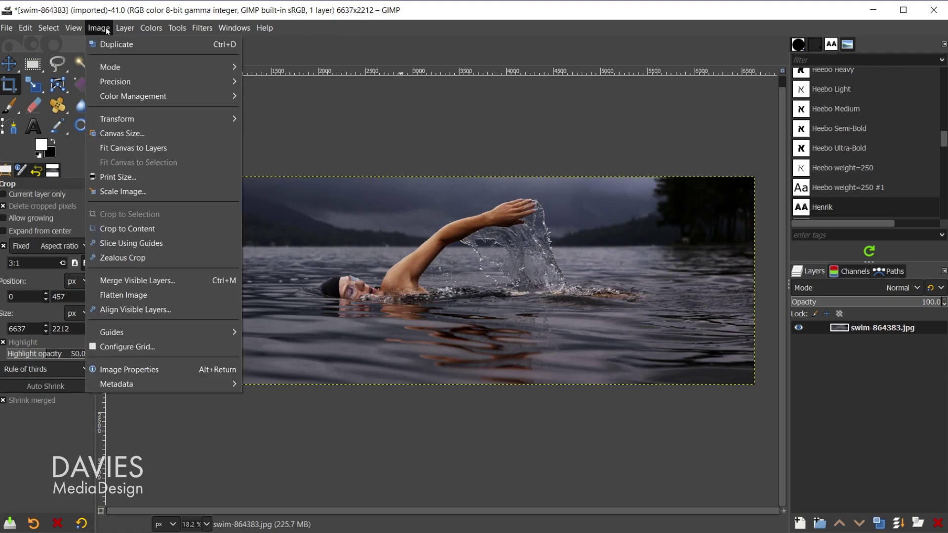
left_click(147, 195)
key("Tab")
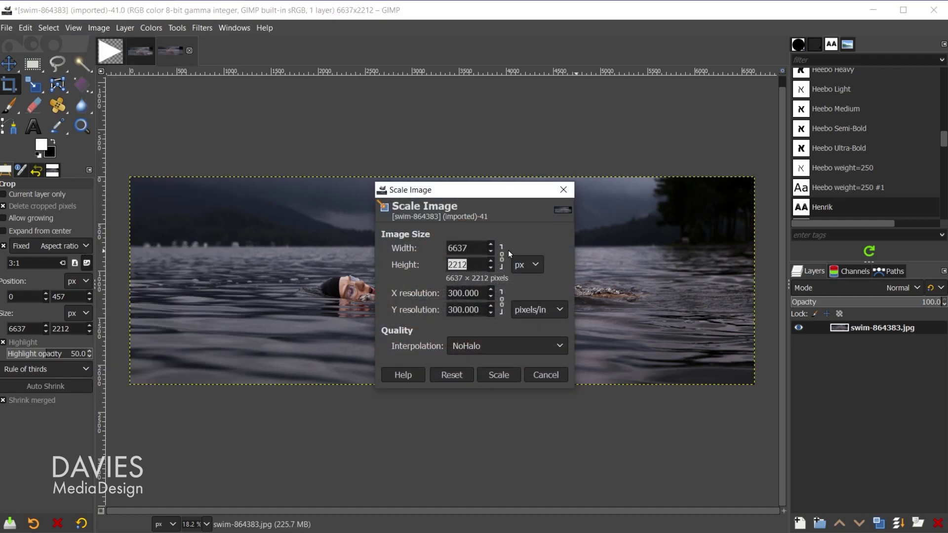
type("1080")
key("Tab")
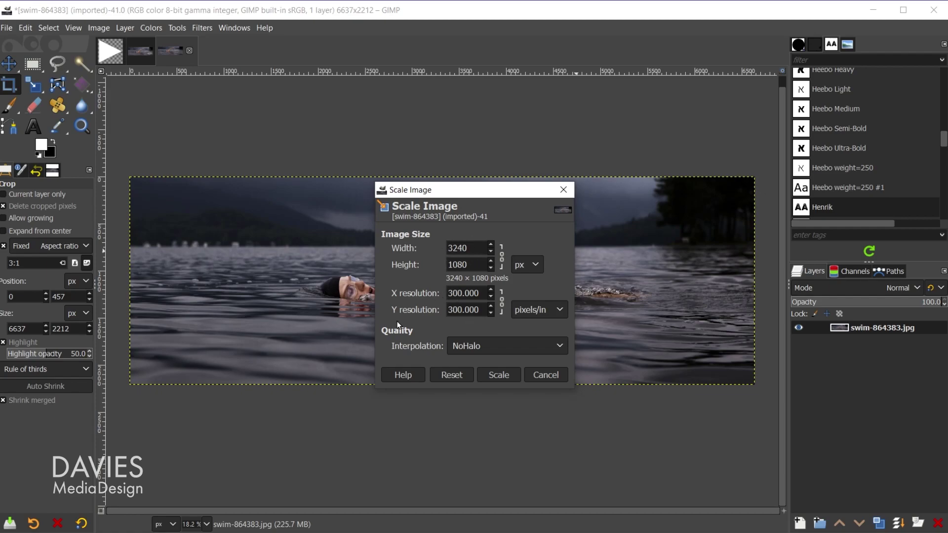
left_click(479, 348)
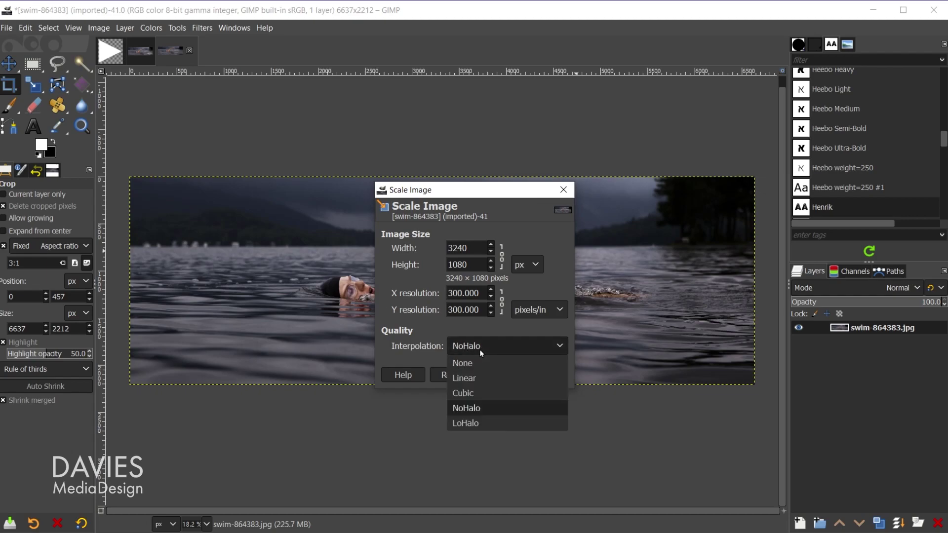
left_click(485, 348)
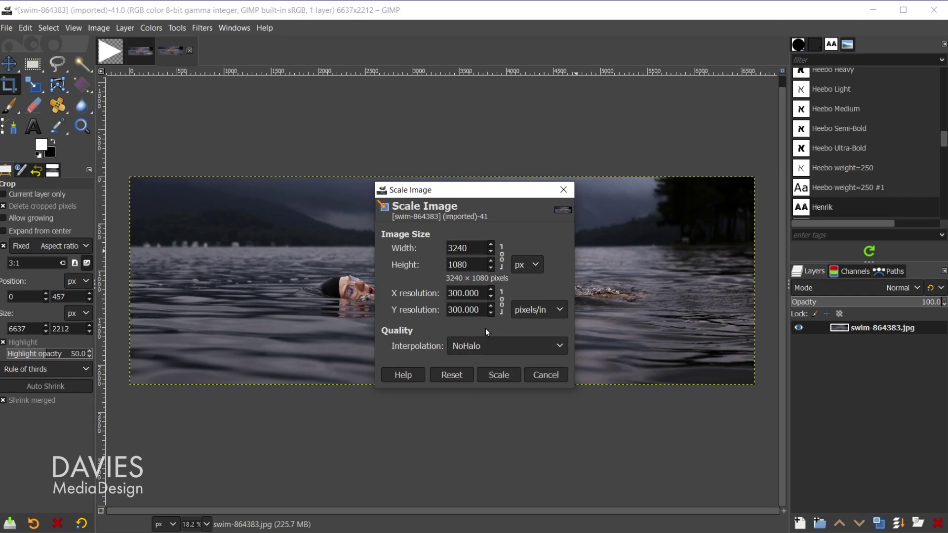
left_click(499, 377)
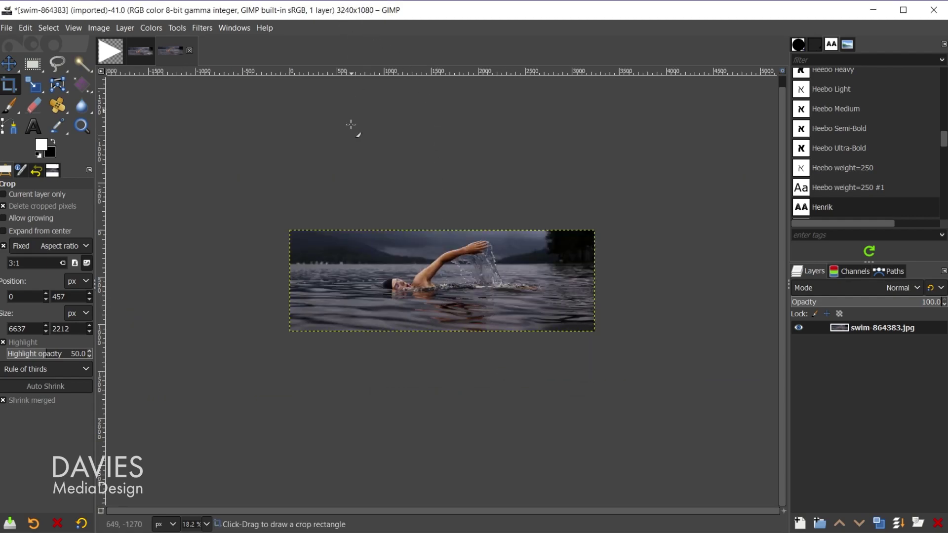
Place two vertical guides on the image, one within its left third and one at the swimmer's cap
scroll(451, 285, "up", 1)
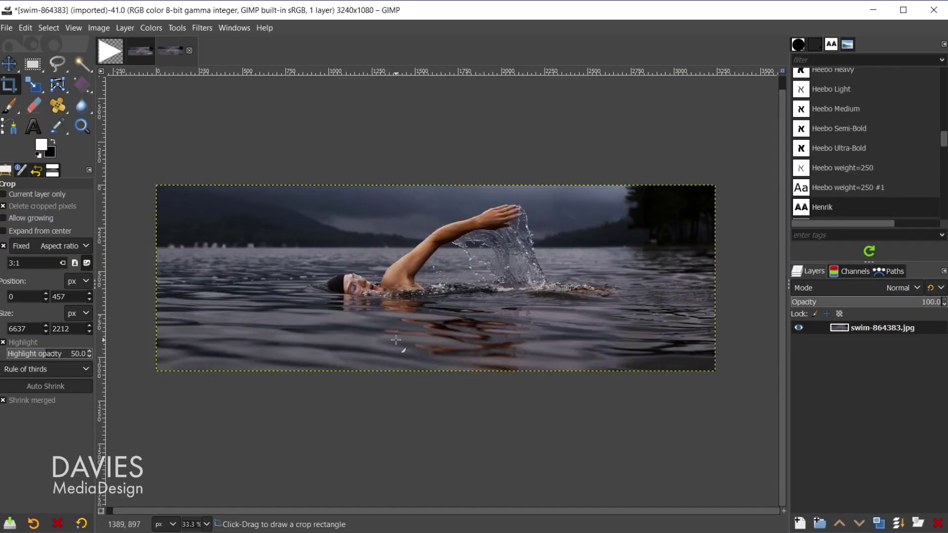
left_click(9, 63)
left_click_drag(103, 127, 238, 125)
left_click_drag(104, 130, 338, 148)
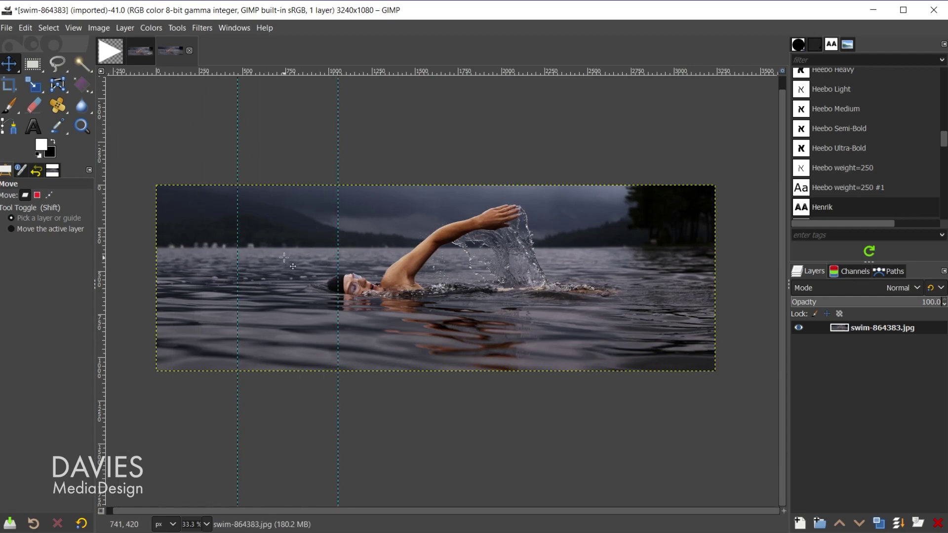
Position the first vertical guide relative to the image with an X offset of 1080 px, using the Alignment tool
key("q")
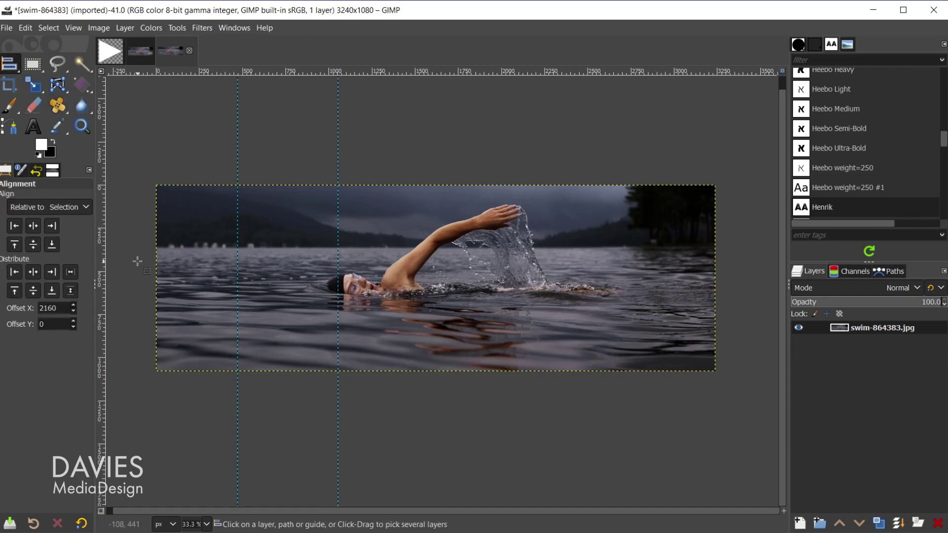
left_click(65, 207)
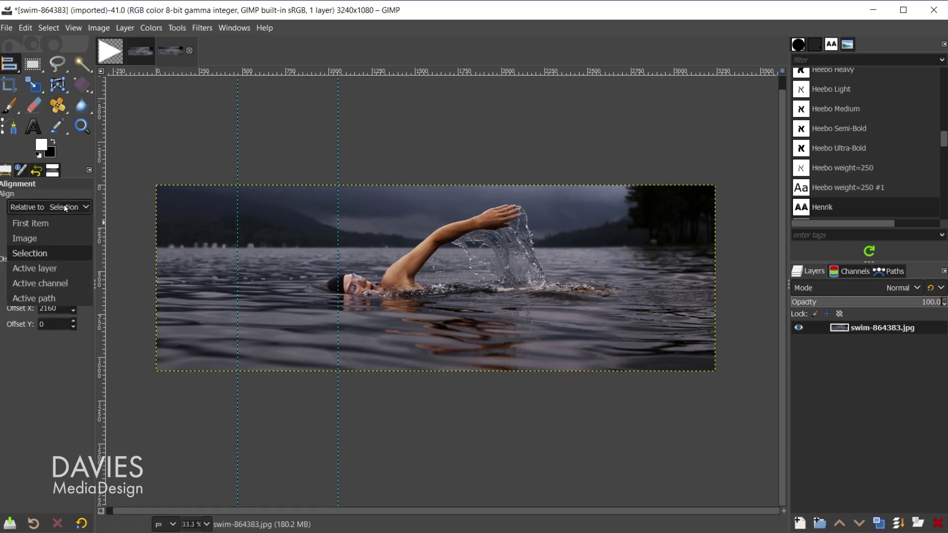
left_click(66, 238)
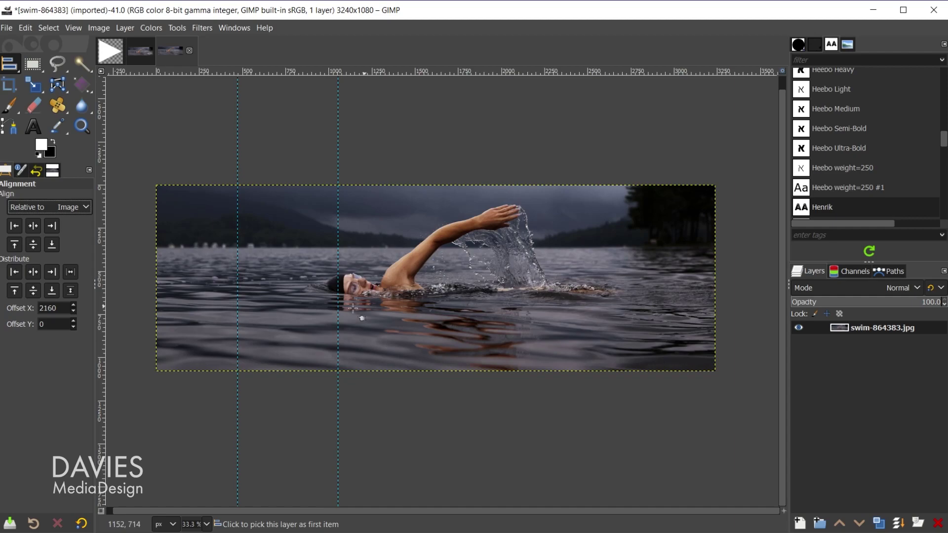
left_click(237, 264)
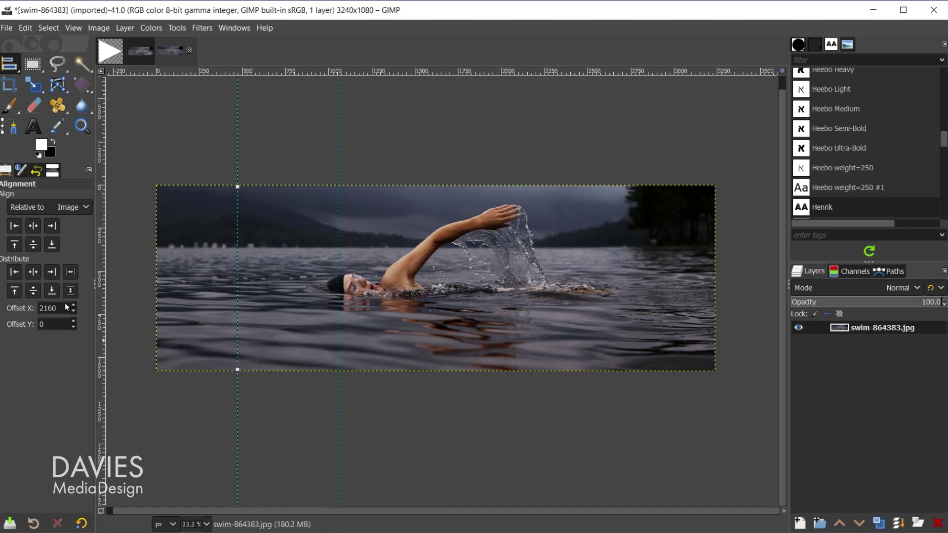
left_click_drag(62, 304, 24, 307)
type("1")
left_click(14, 272)
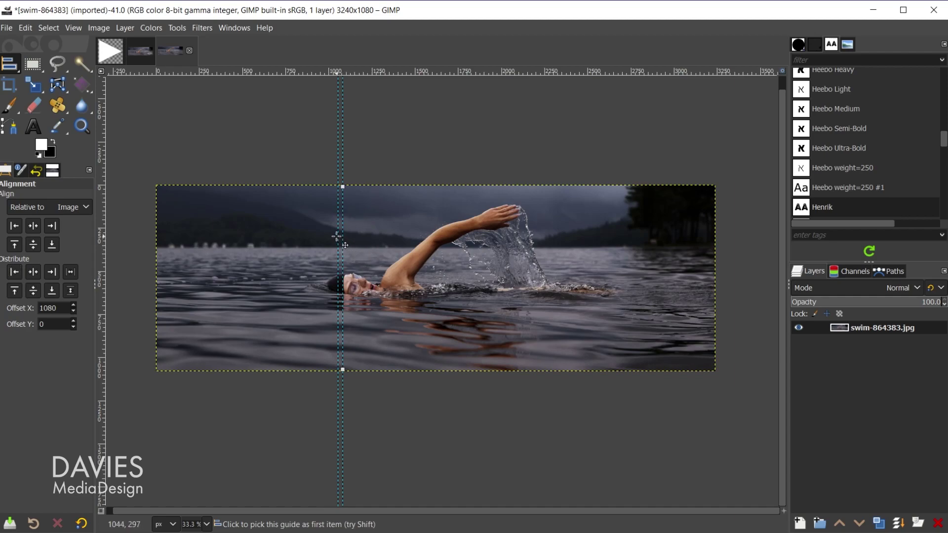
Position the second vertical guide relative to the image with an X offset of 2160 px
double_click(49, 308)
type("216")
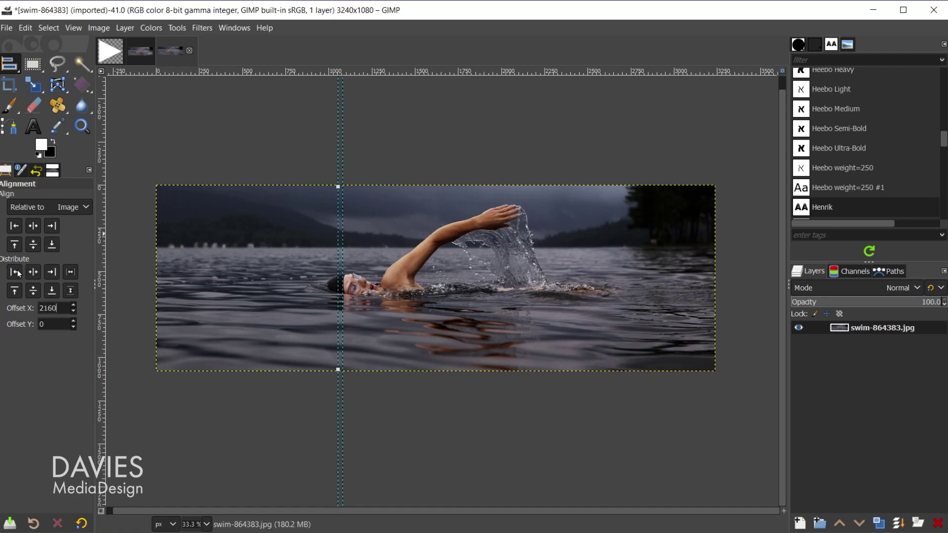
left_click(15, 273)
Copy the ARROW layer from the untitled 250x250 image into the cropped swimmer image
left_click(138, 48)
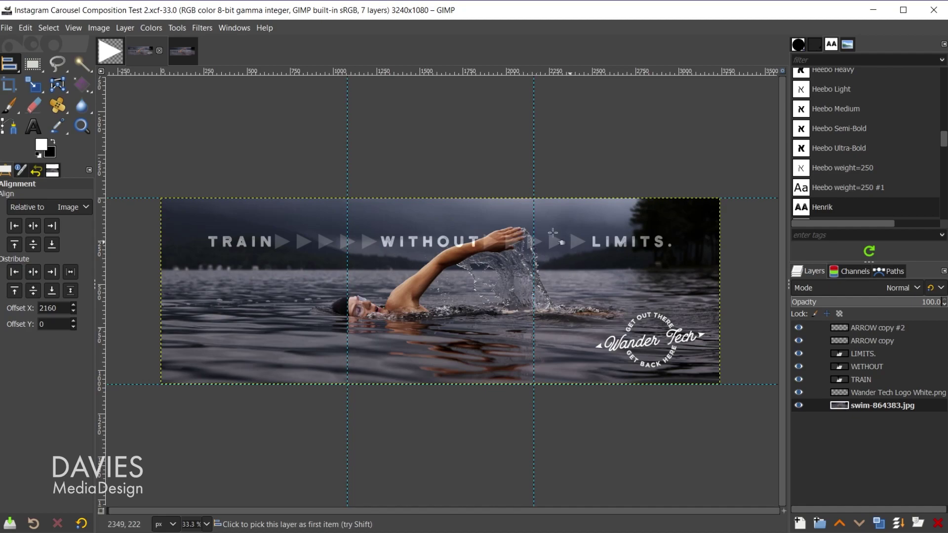
left_click(111, 51)
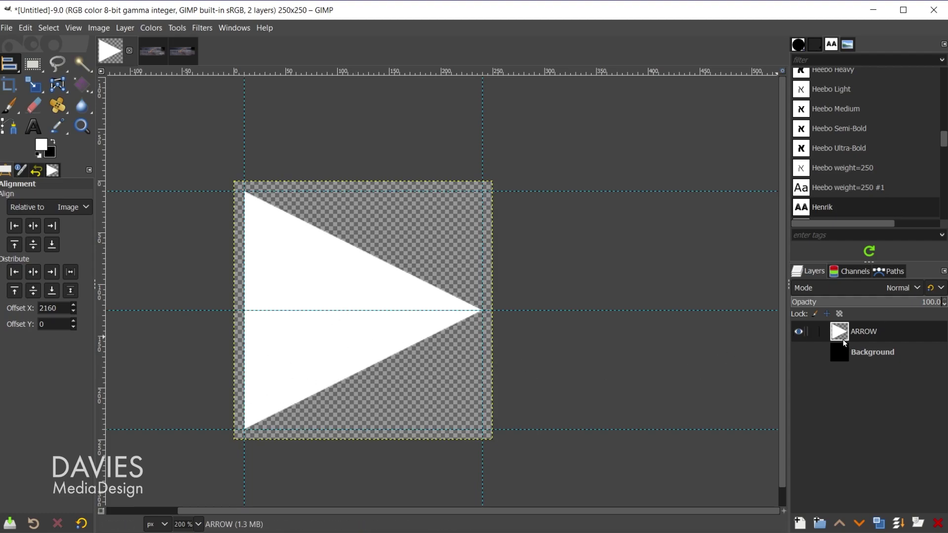
left_click_drag(844, 339, 270, 309)
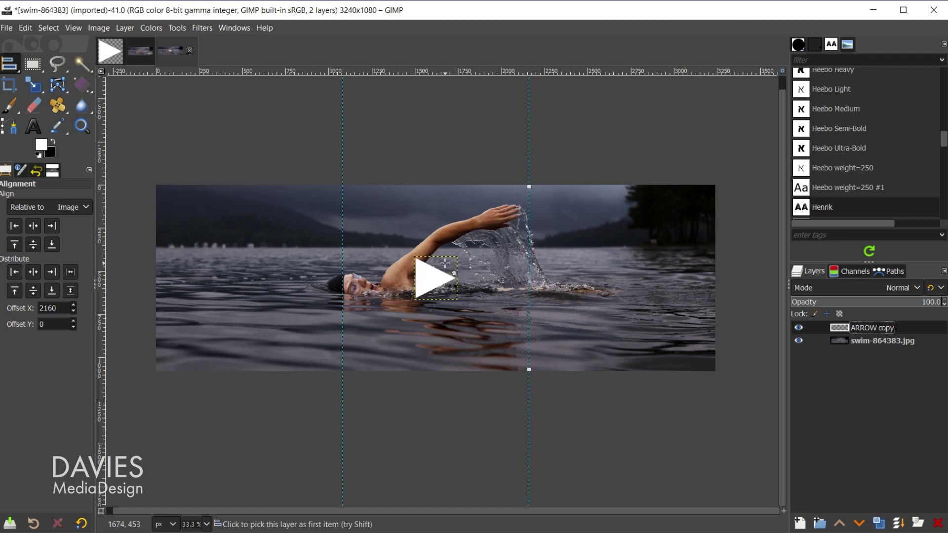
Scale the copied arrow layer to 100 × 100 px
key("shift+s")
left_click(430, 277)
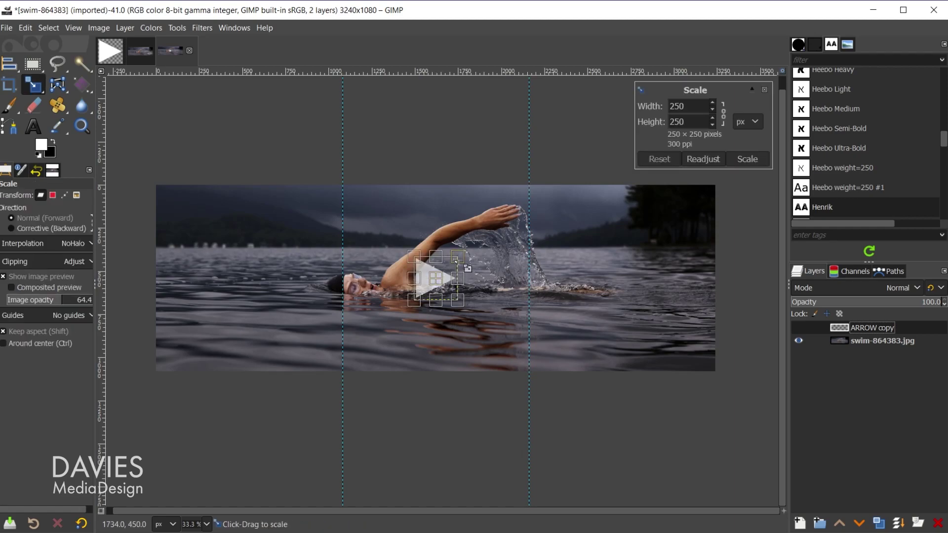
left_click_drag(459, 253, 442, 271)
double_click(685, 107)
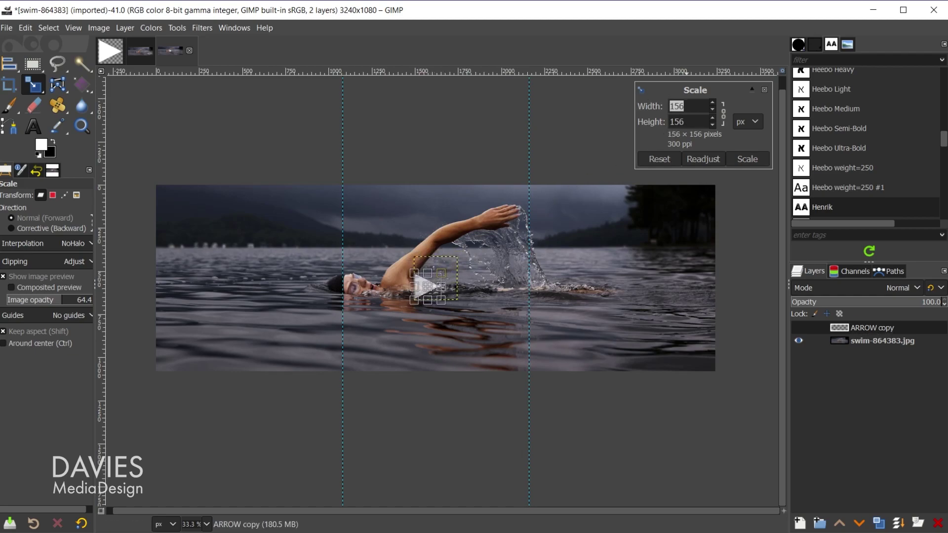
type("100")
key("Tab")
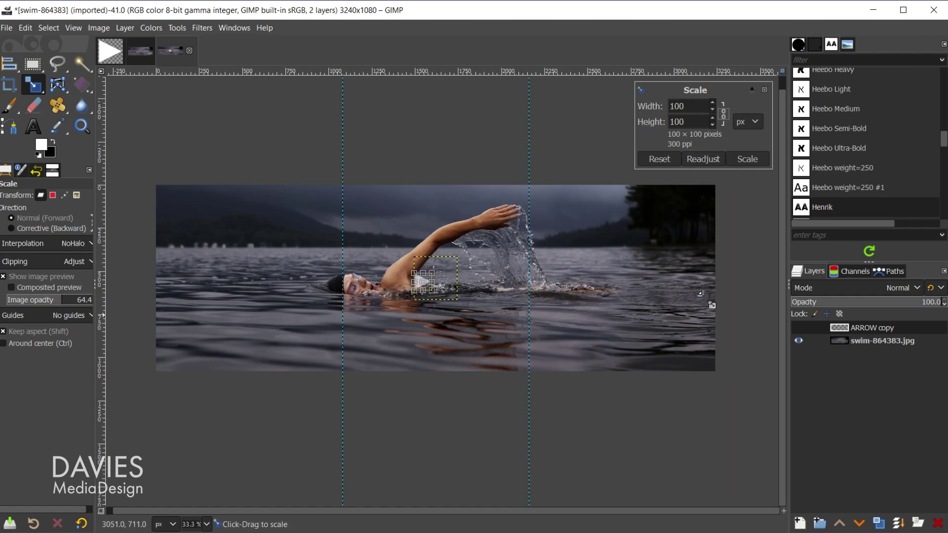
left_click(754, 161)
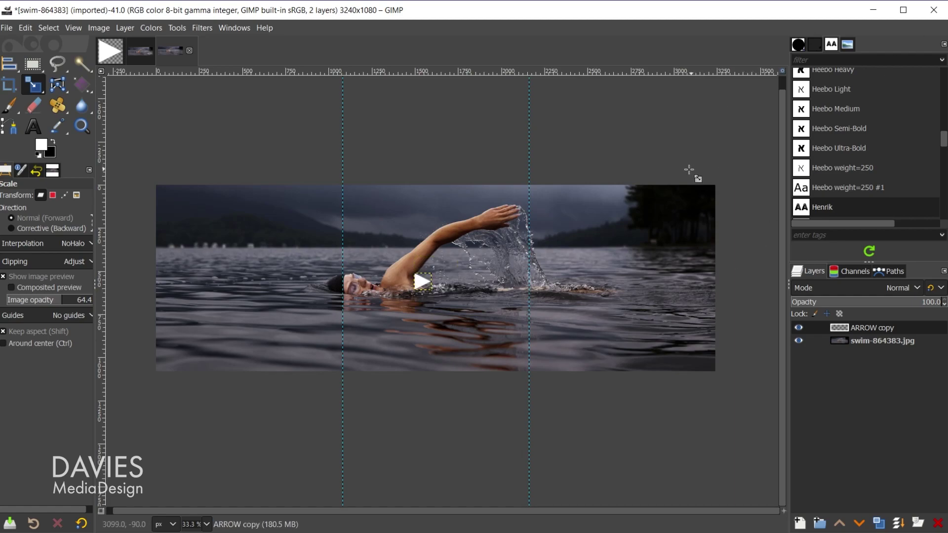
Move the arrow onto the first guide below the swimmer and duplicate its layer four times
key("m")
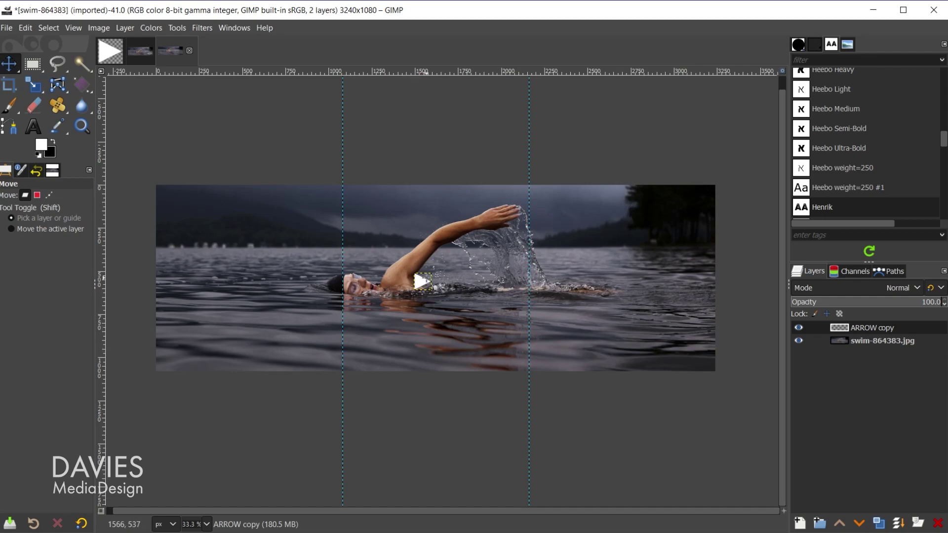
left_click_drag(429, 294, 348, 357)
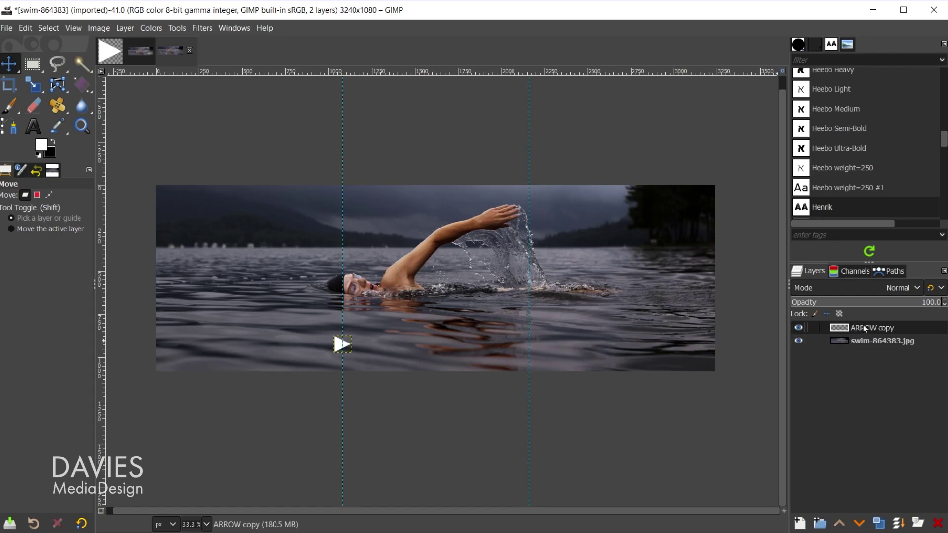
left_click(882, 523)
left_click(883, 523)
left_click(883, 523)
left_click(882, 523)
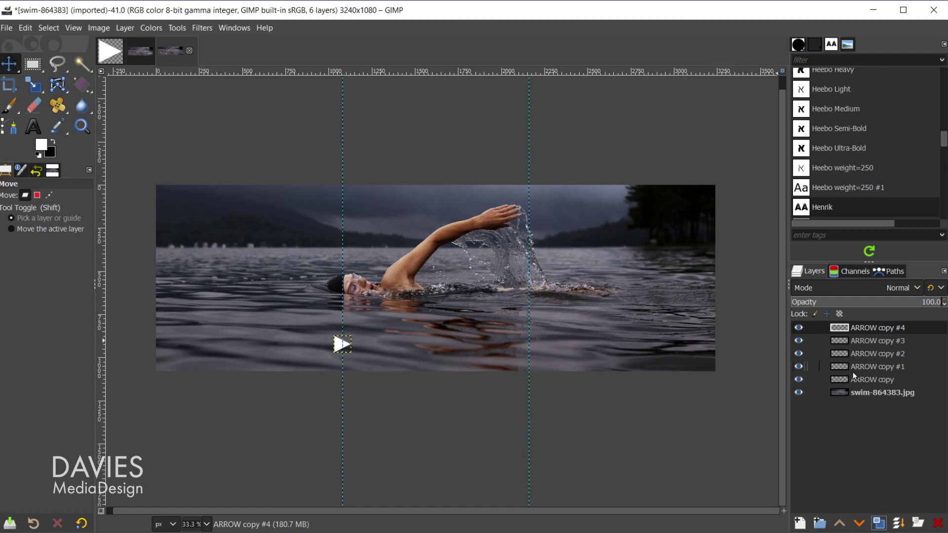
Draw a rectangular selection about 633 × 159 px around the arrow and centre it on the first vertical guide
left_click(33, 64)
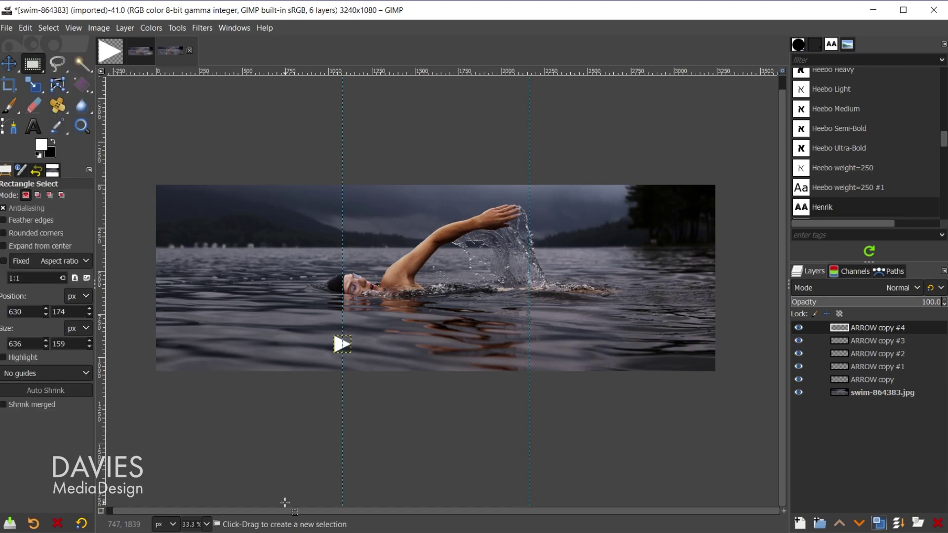
left_click_drag(270, 332, 379, 359)
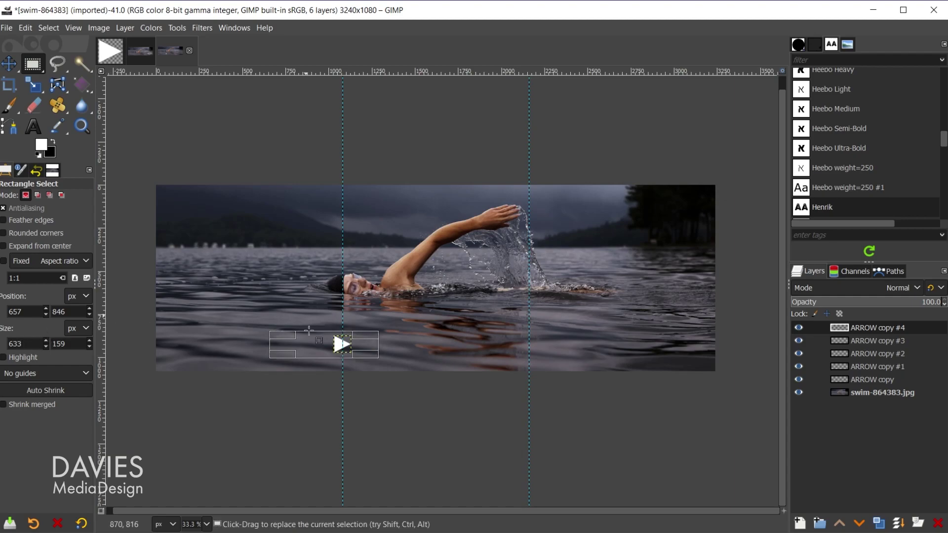
left_click_drag(310, 343, 320, 342)
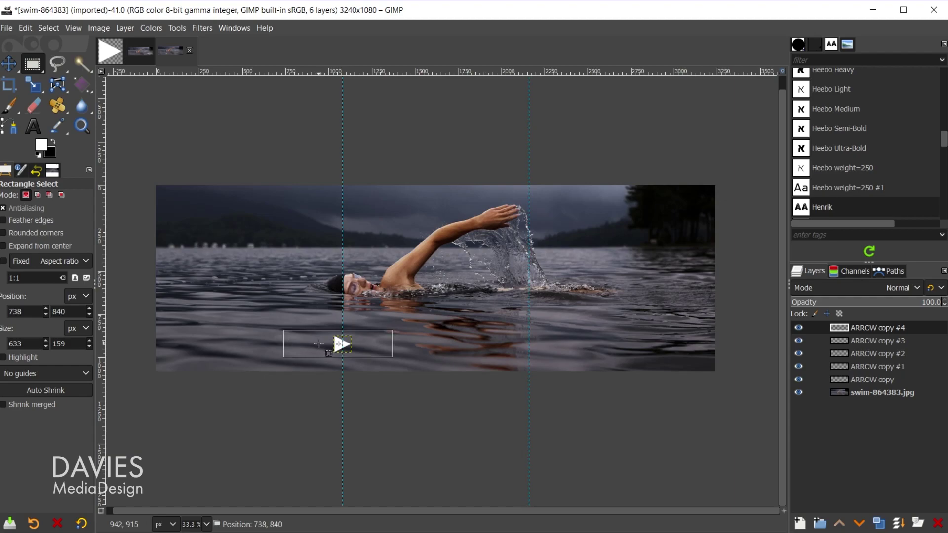
left_click_drag(321, 343, 321, 344)
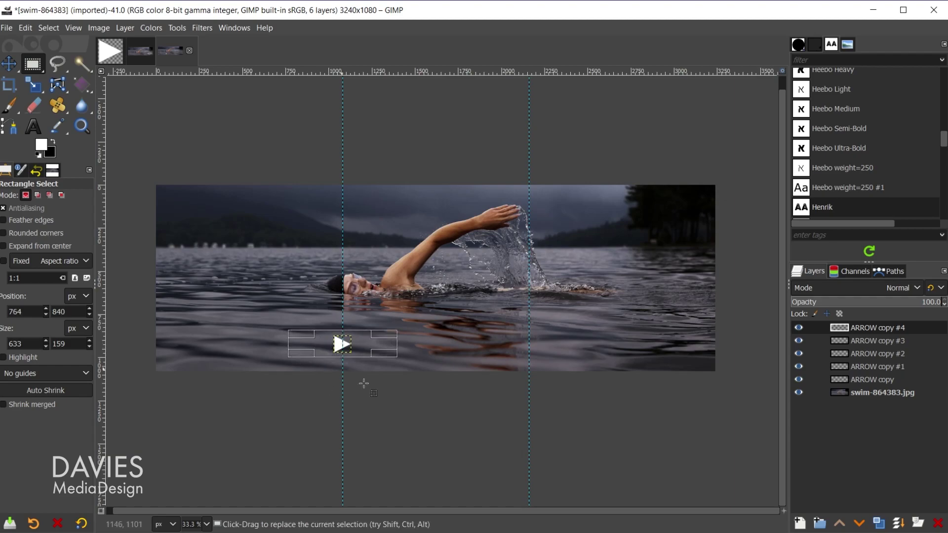
Pick all the stacked arrow layers with the Alignment tool and set the alignment reference to the selection
left_click(844, 392)
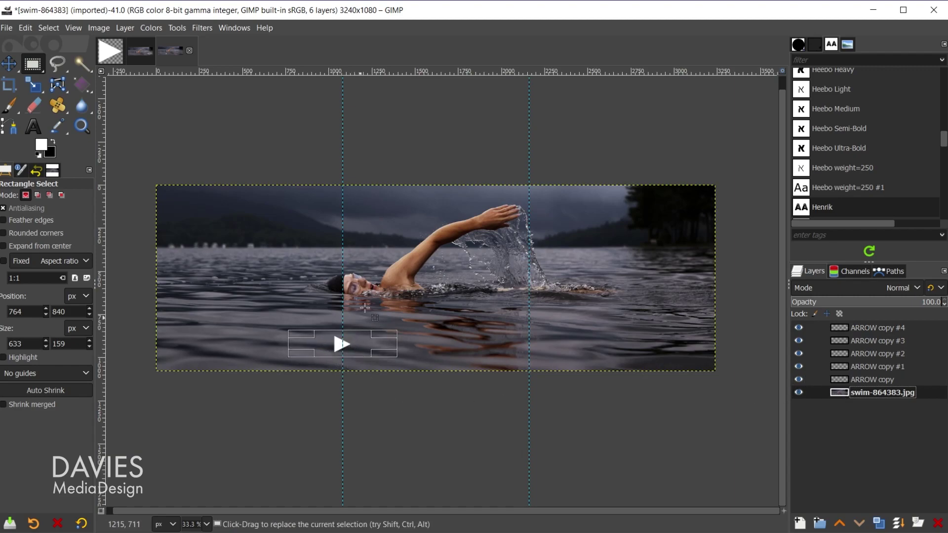
key("q")
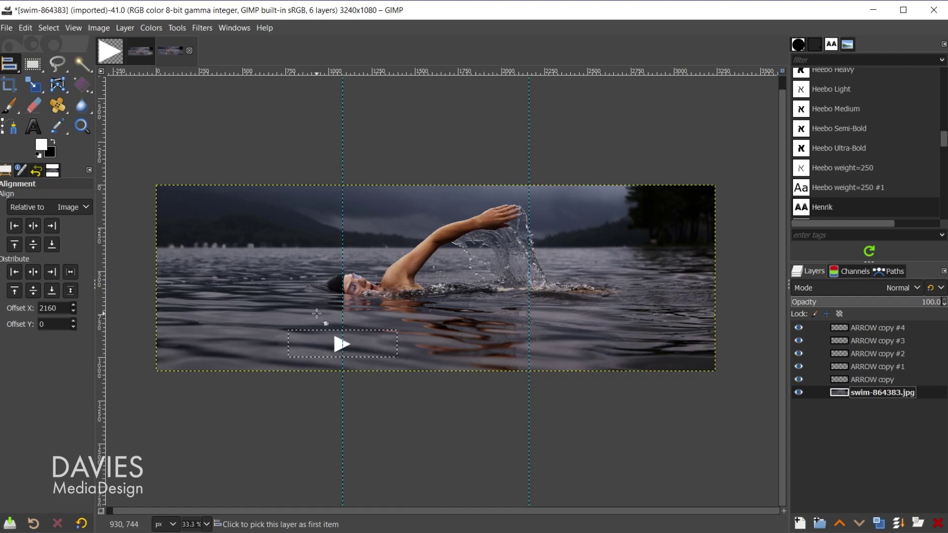
left_click_drag(311, 318, 363, 356)
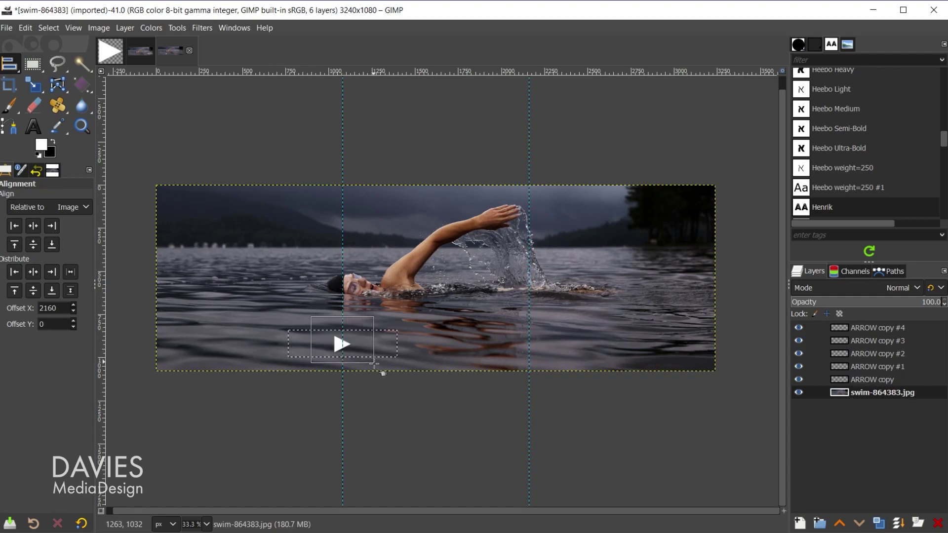
left_click_drag(373, 366, 373, 366)
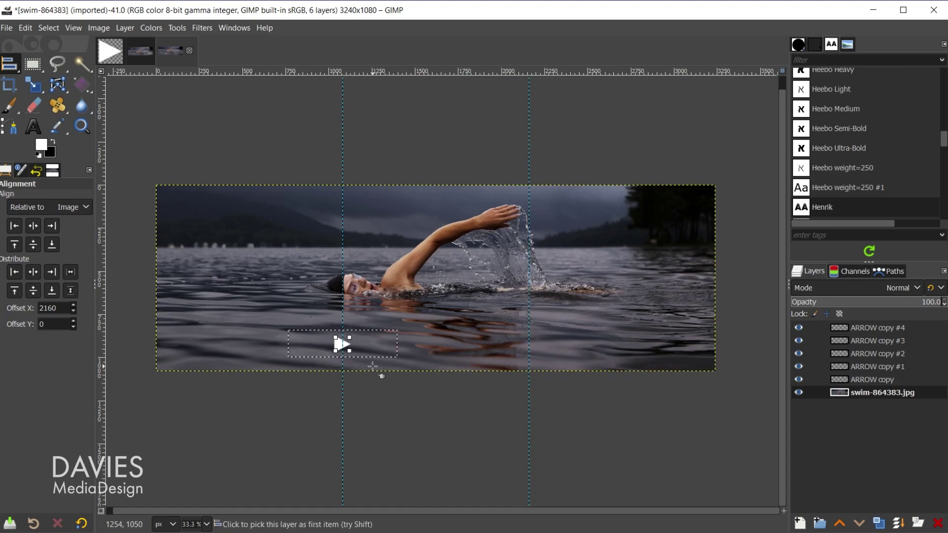
left_click(67, 209)
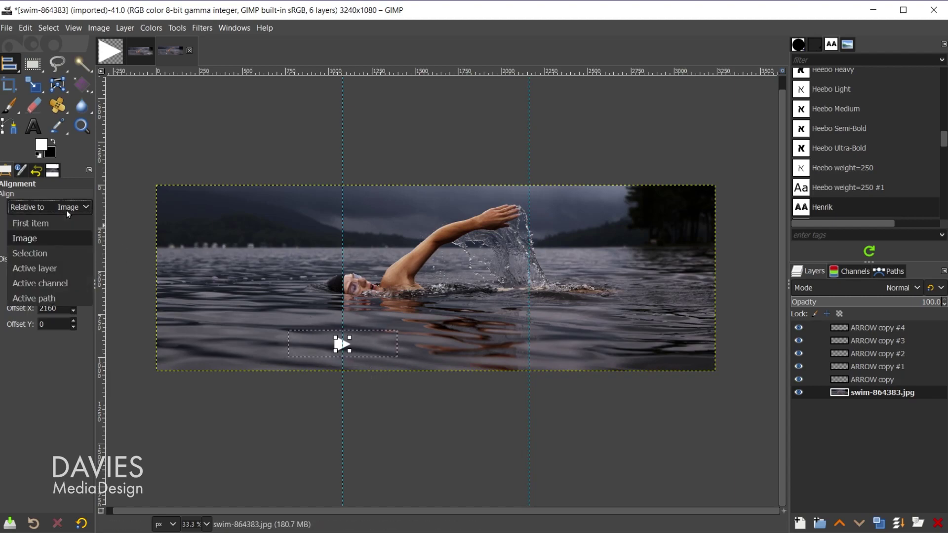
left_click(69, 250)
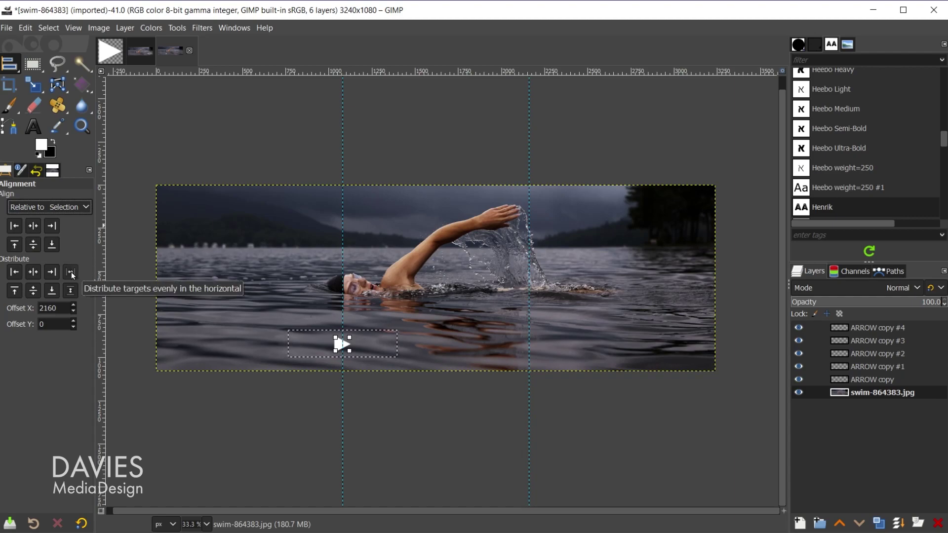
Distribute the arrow layers evenly in the horizontal across the selection with an X offset of 0
left_click(71, 272)
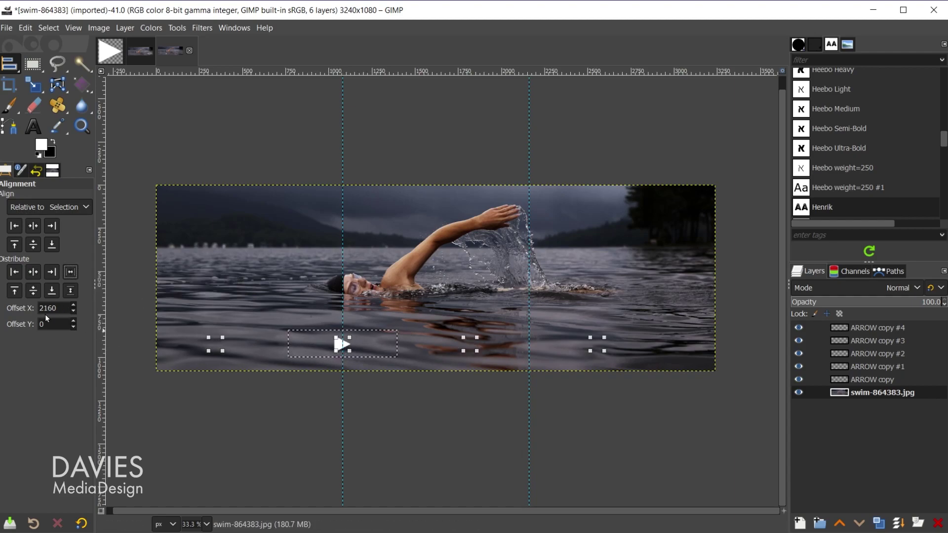
double_click(63, 308)
type("0")
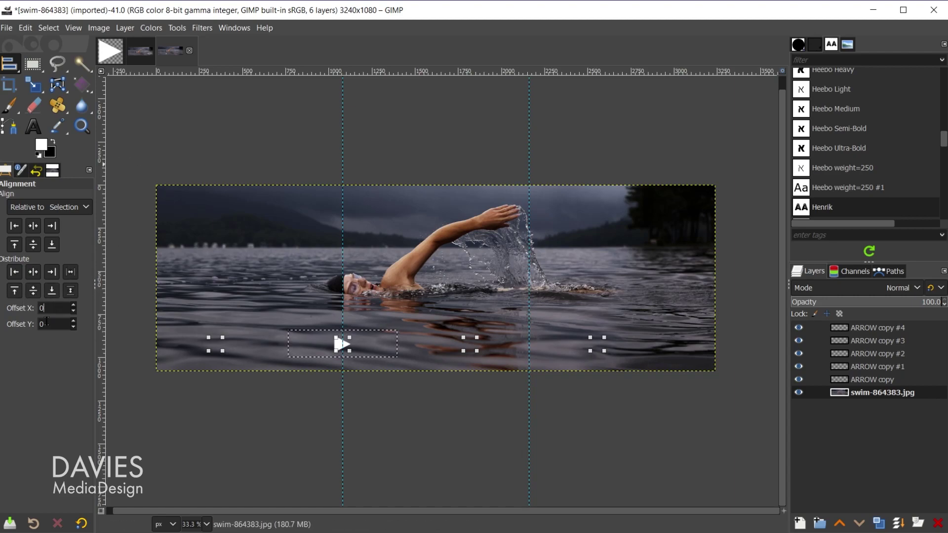
left_click(71, 273)
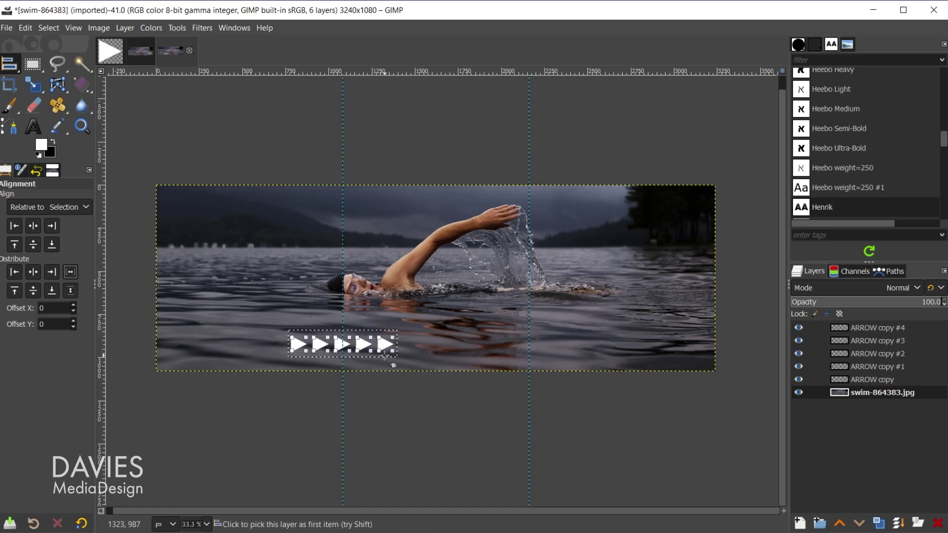
Clear the rectangular selection around the row of arrows
key("shift+ctrl+a")
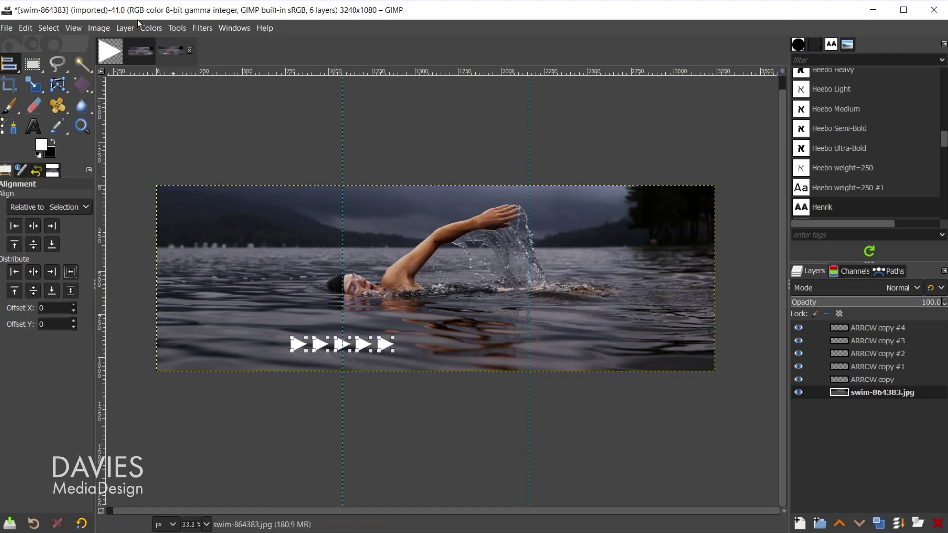
left_click(48, 28)
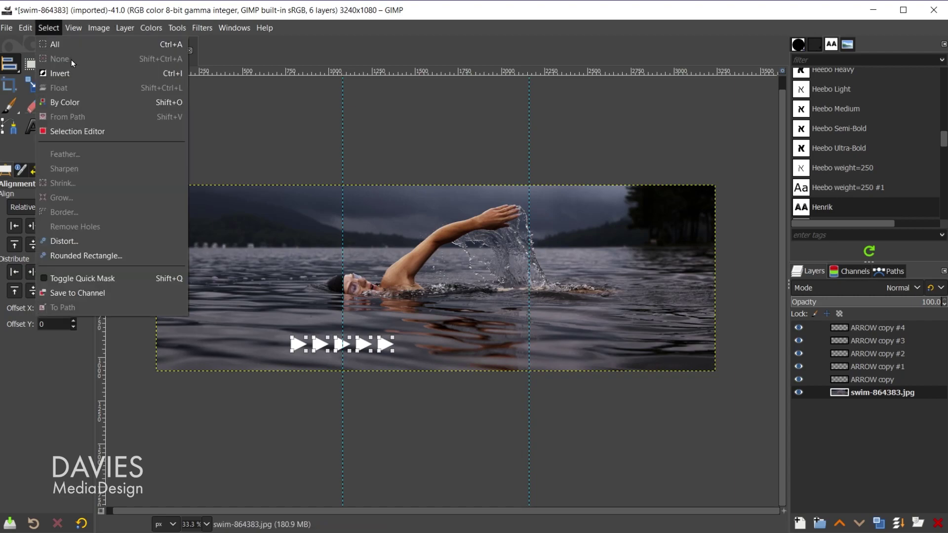
left_click(388, 35)
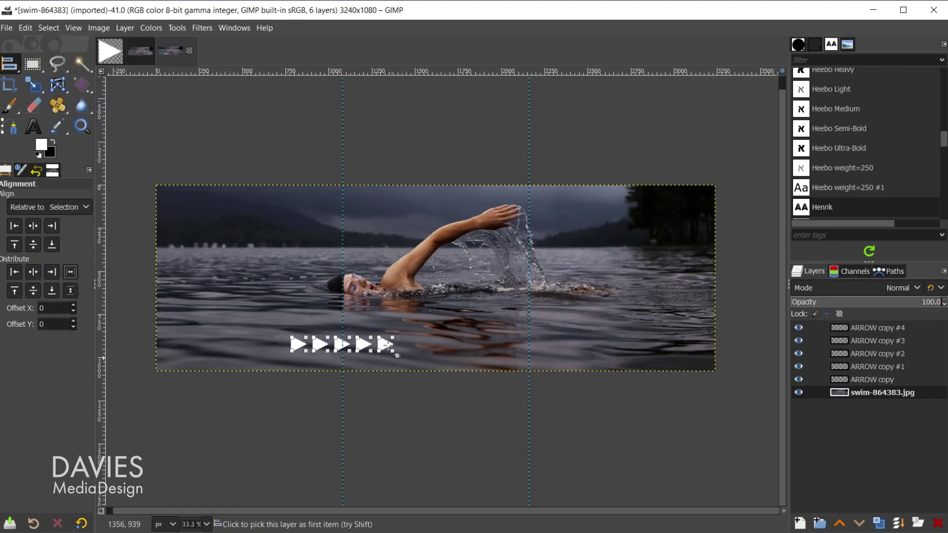
Merge all the arrow layers above the swimmer photo down into a single layer
left_click(841, 328)
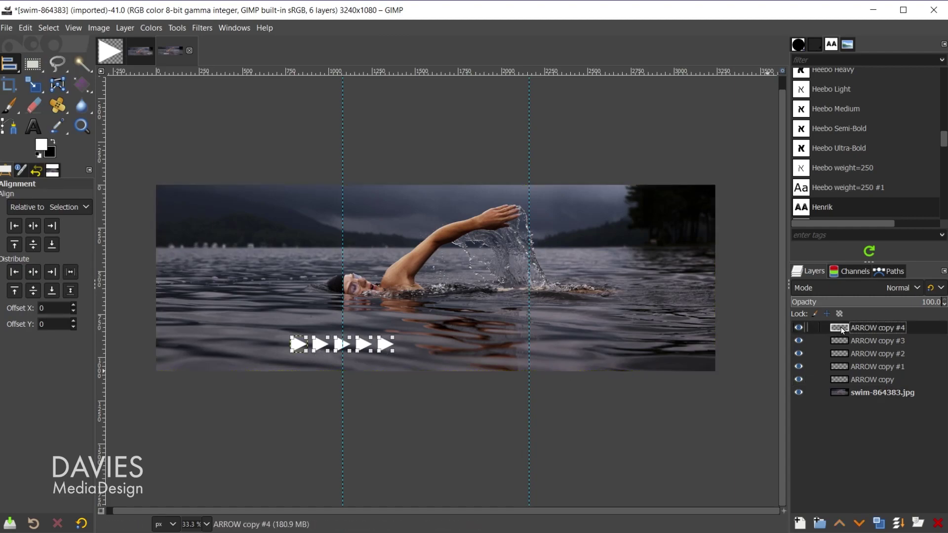
left_click(899, 524)
left_click(899, 524)
left_click(899, 524)
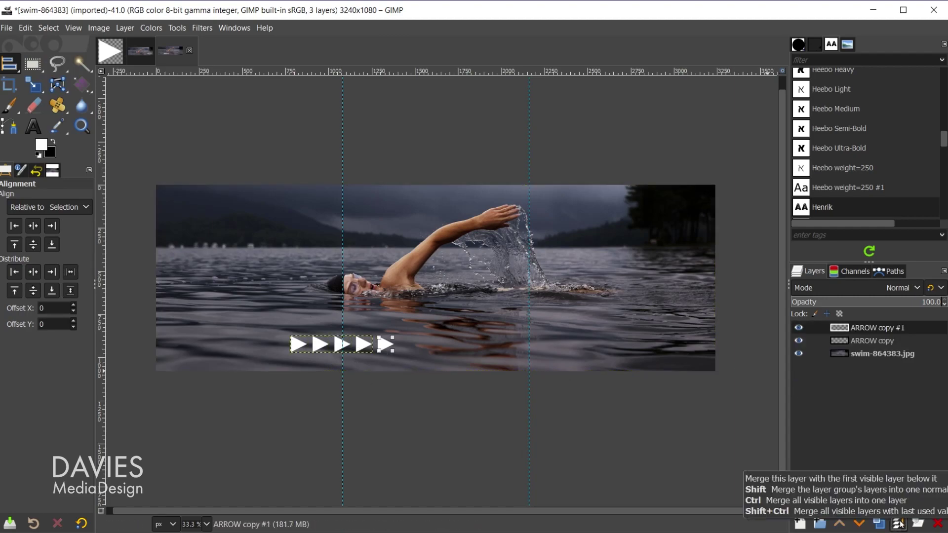
left_click(899, 523)
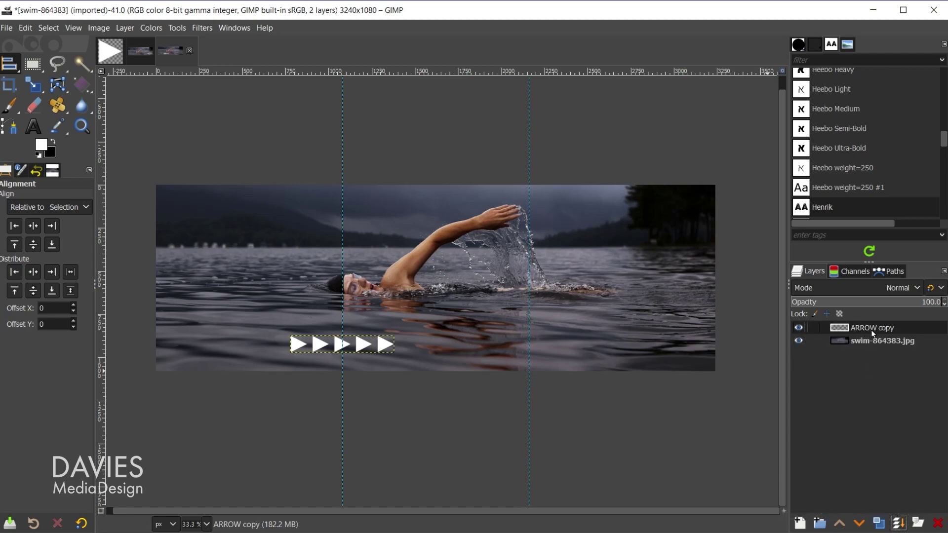
Rename the merged arrow layer as Arrows and duplicate it
type("Arrows")
key("Return")
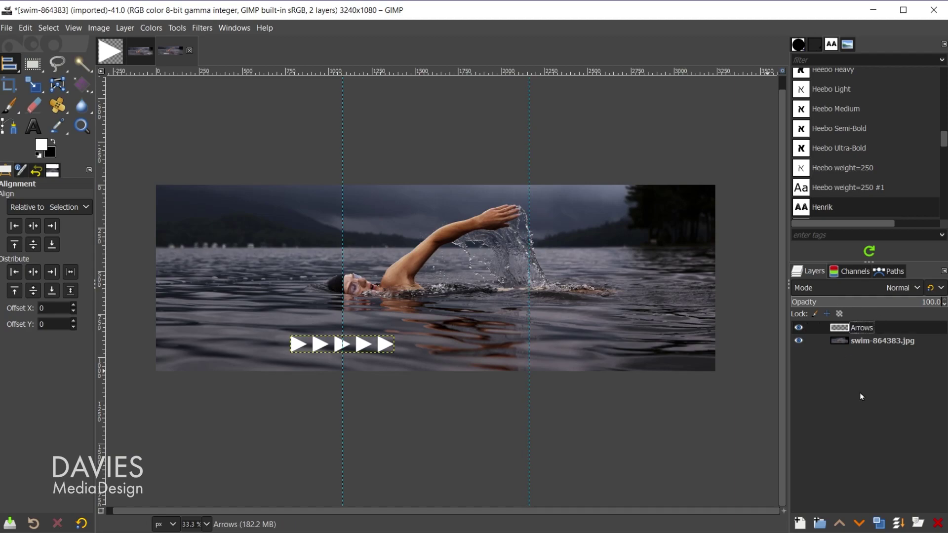
left_click(880, 522)
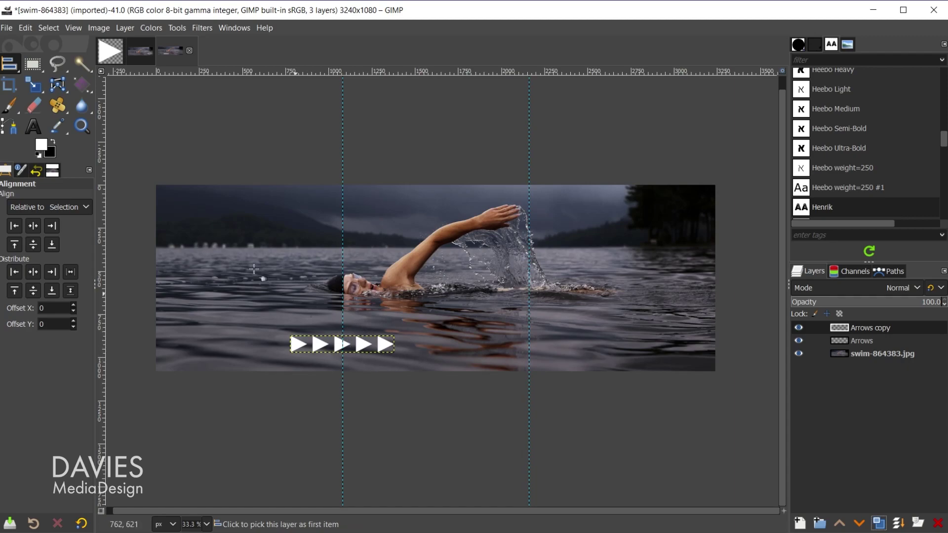
Add three separate white text layers in Henrik at 100 px reading TRAIN, WITHOUT and LIMITS
left_click(37, 125)
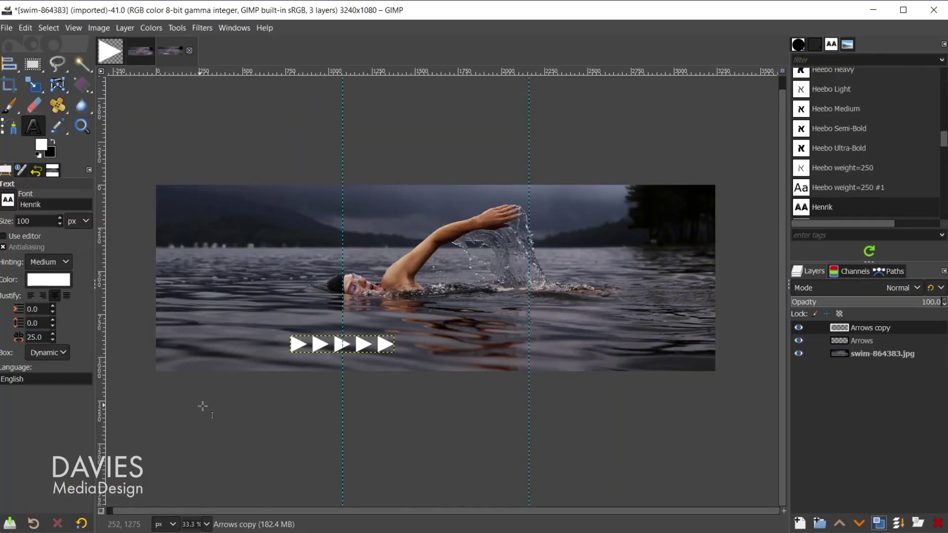
double_click(43, 335)
left_click(197, 265)
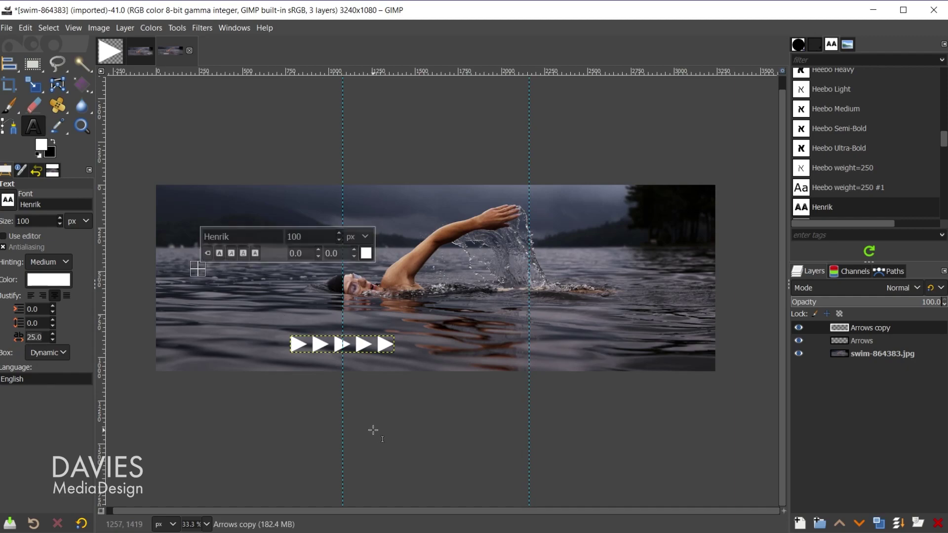
type("TRAIN")
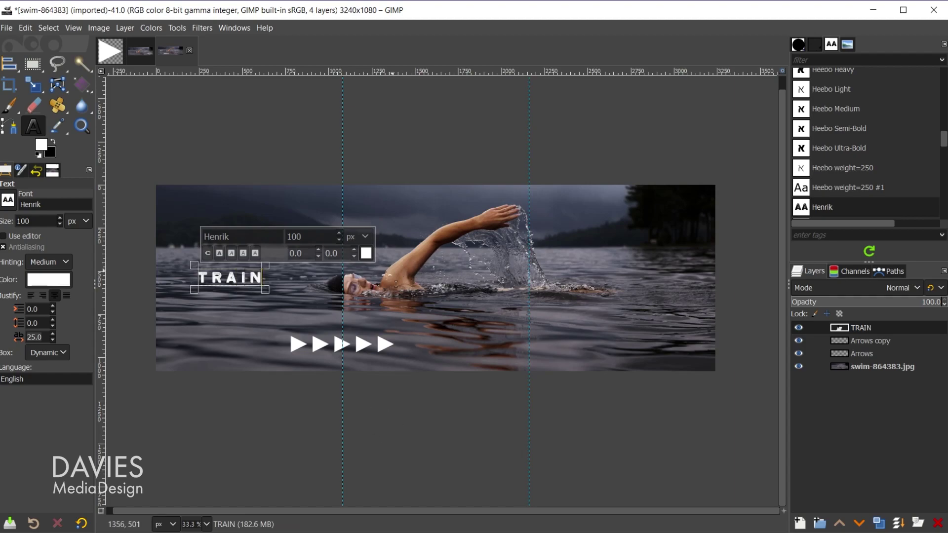
left_click(297, 301)
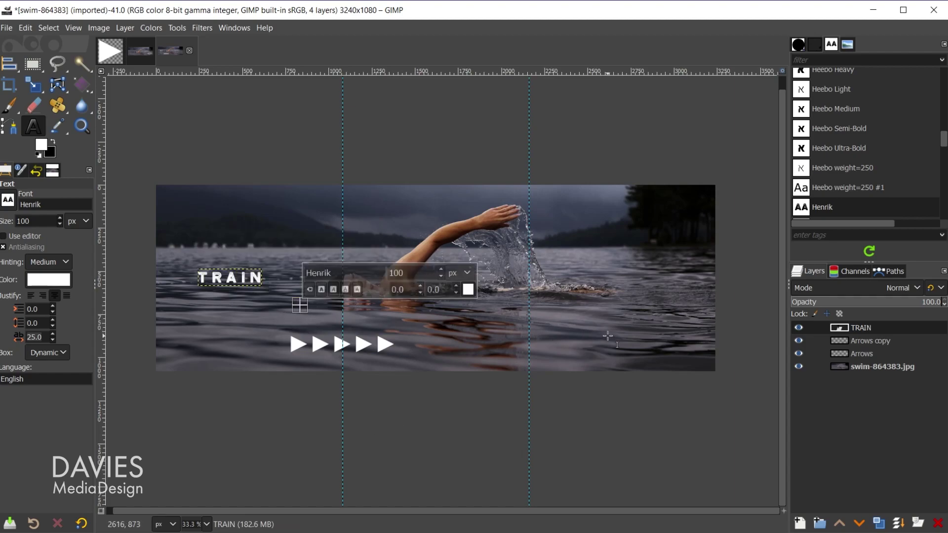
type("WITHOUT")
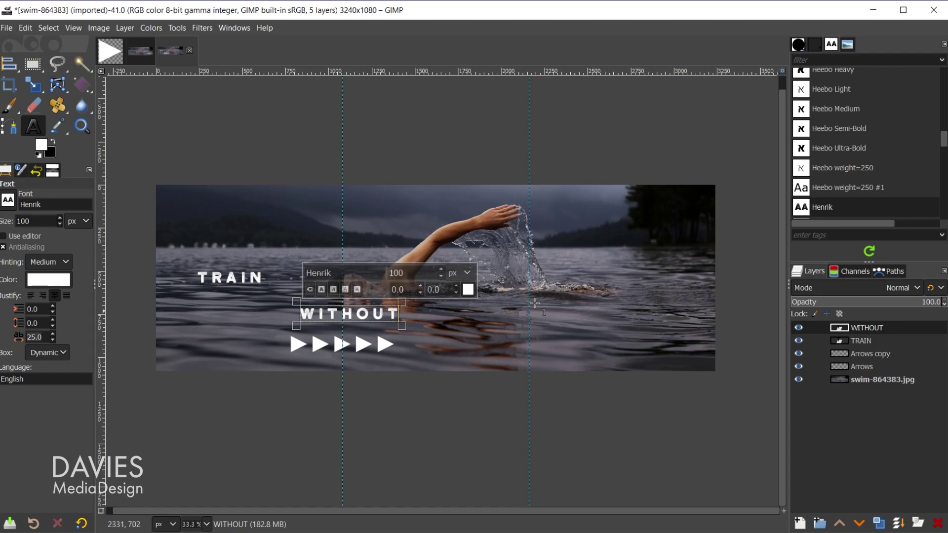
left_click(476, 310)
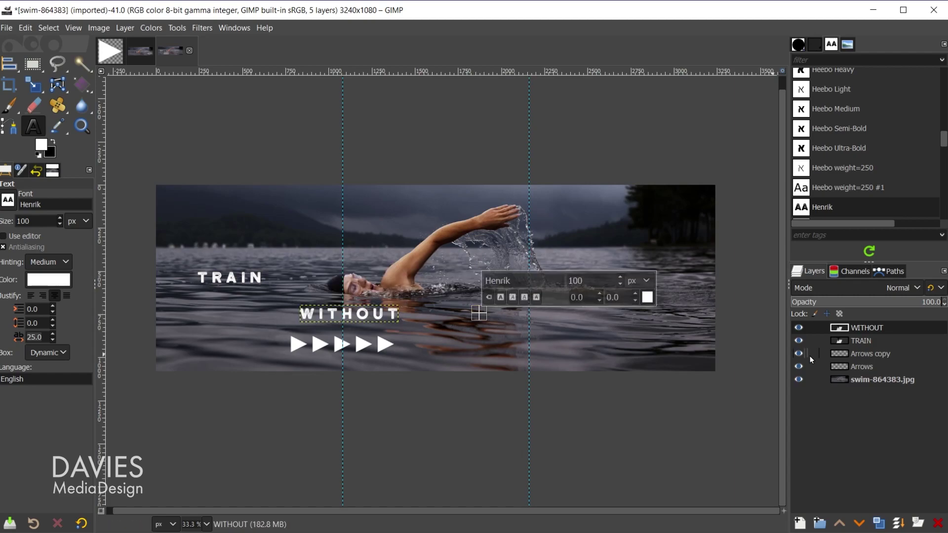
type("LIMITS")
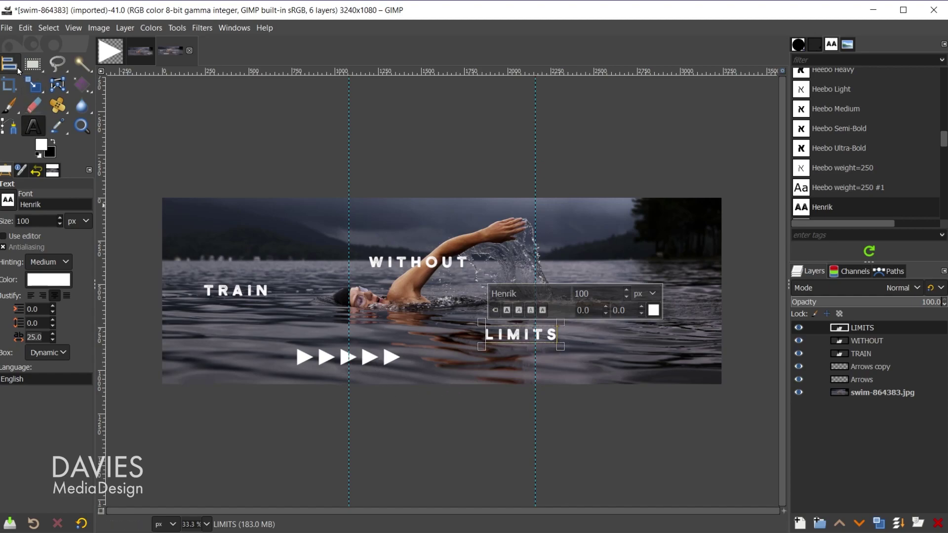
Place a horizontal guide across the image above the swimmer's head and rest TRAIN, WITHOUT and LIMITS on it, one word per slide
left_click_drag(9, 64, 40, 72)
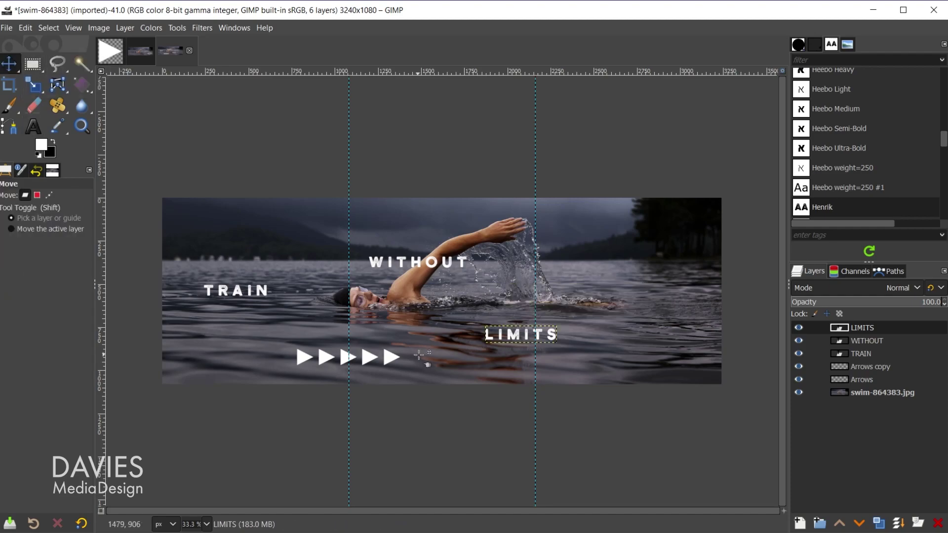
left_click_drag(442, 70, 449, 251)
left_click_drag(268, 287, 284, 236)
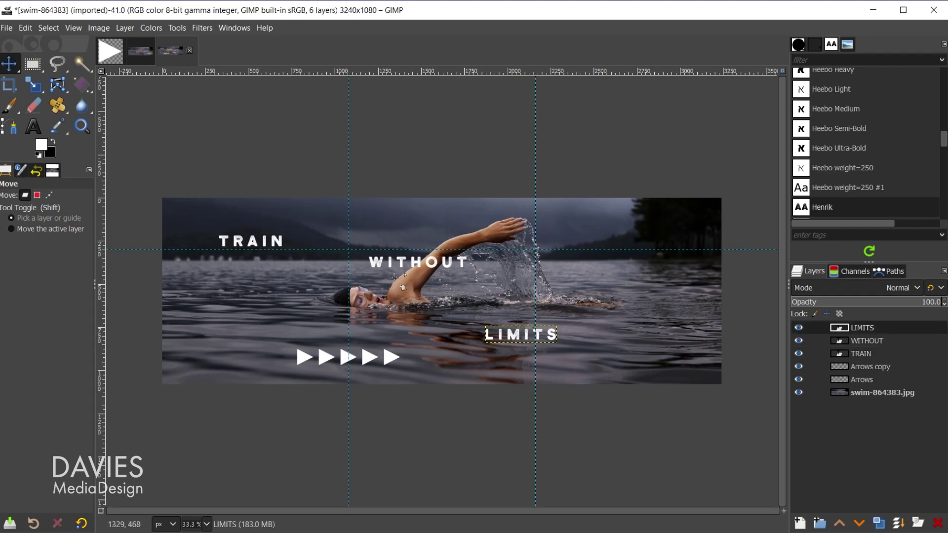
left_click_drag(424, 272, 447, 250)
left_click_drag(520, 335, 627, 242)
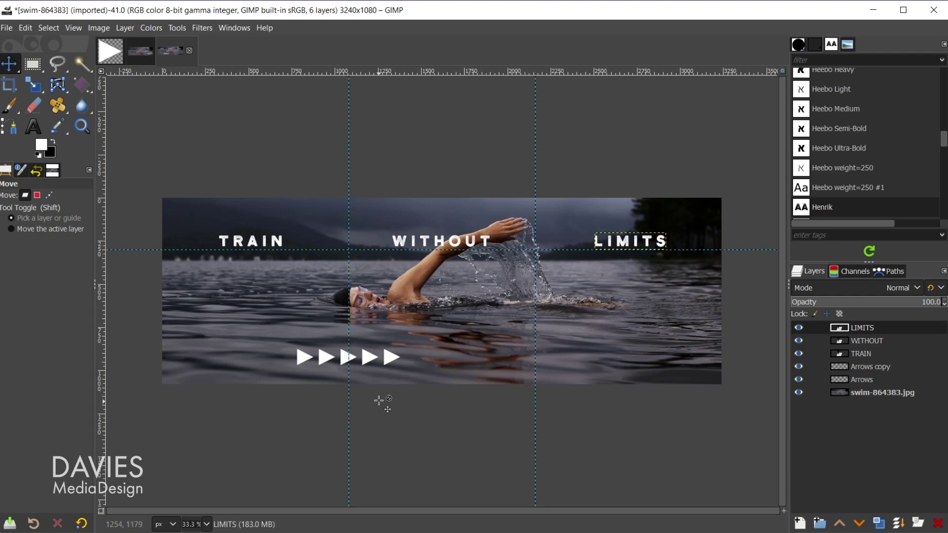
Move one arrow row between TRAIN and WITHOUT and the other between WITHOUT and LIMITS, then shift LIMITS clear of the arrows
left_click_drag(373, 353, 356, 243)
left_click_drag(349, 357, 547, 241)
left_click(630, 241)
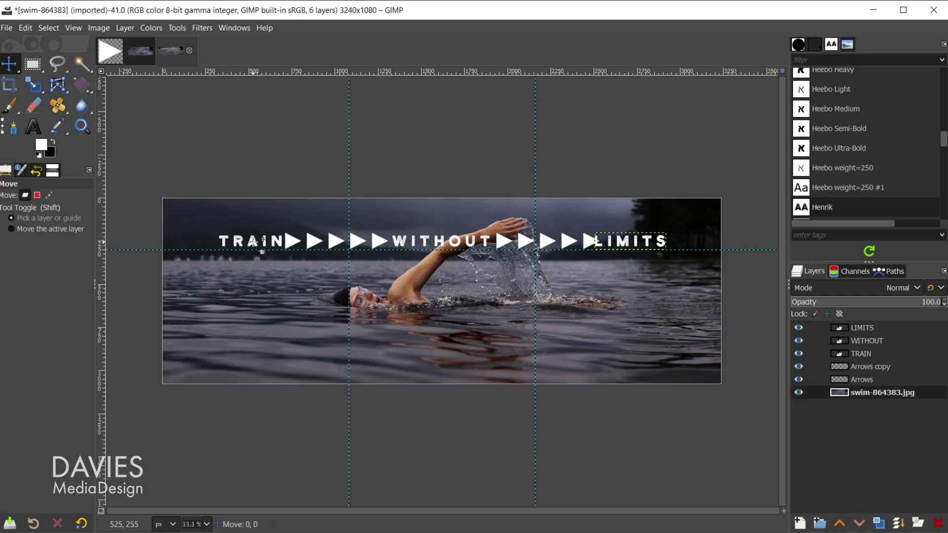
left_click_drag(254, 242, 253, 242)
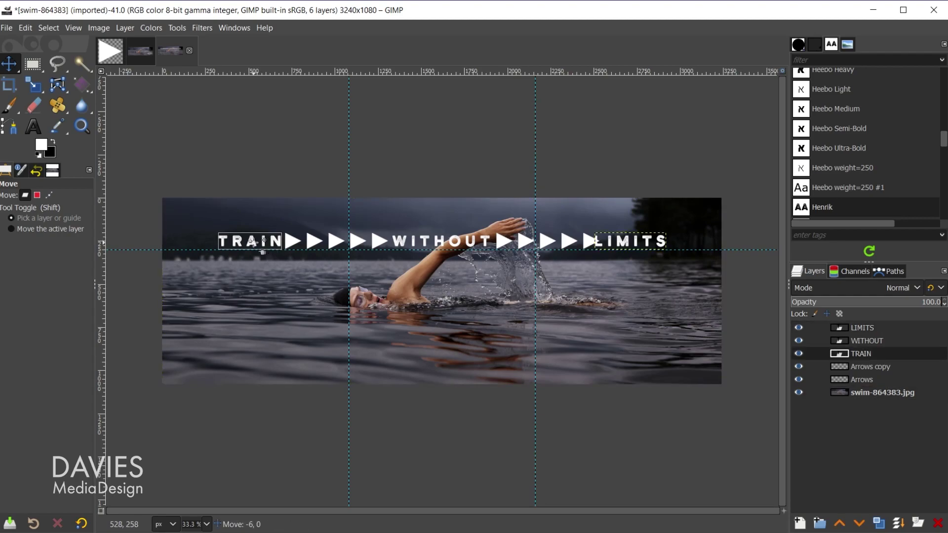
key("ctrl+z")
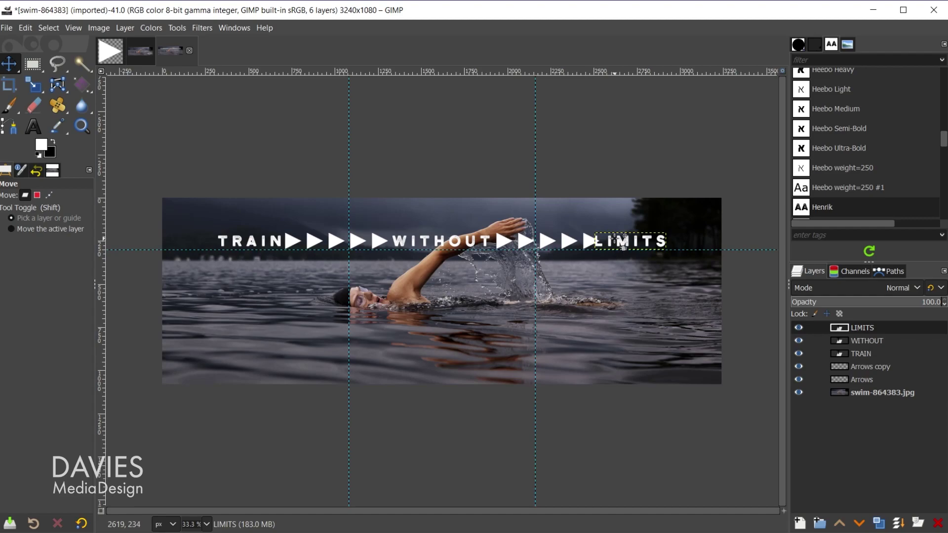
left_click_drag(628, 250, 637, 250)
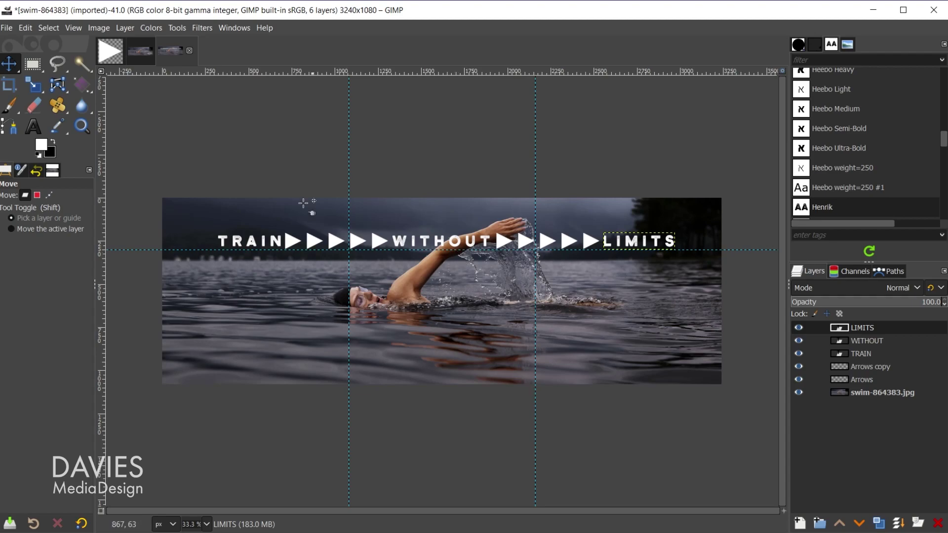
Add a vertical guide at 50% of the image width
left_click(97, 28)
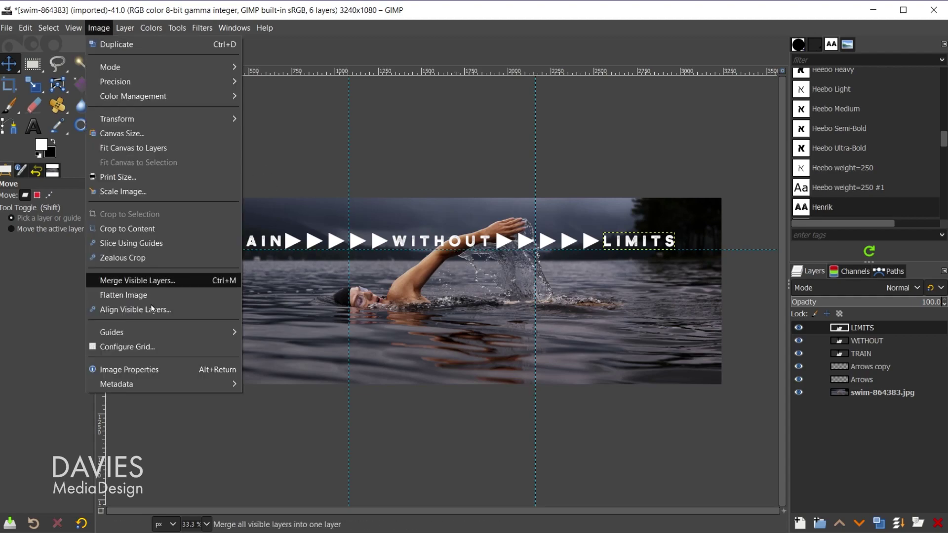
mouse_move(167, 331)
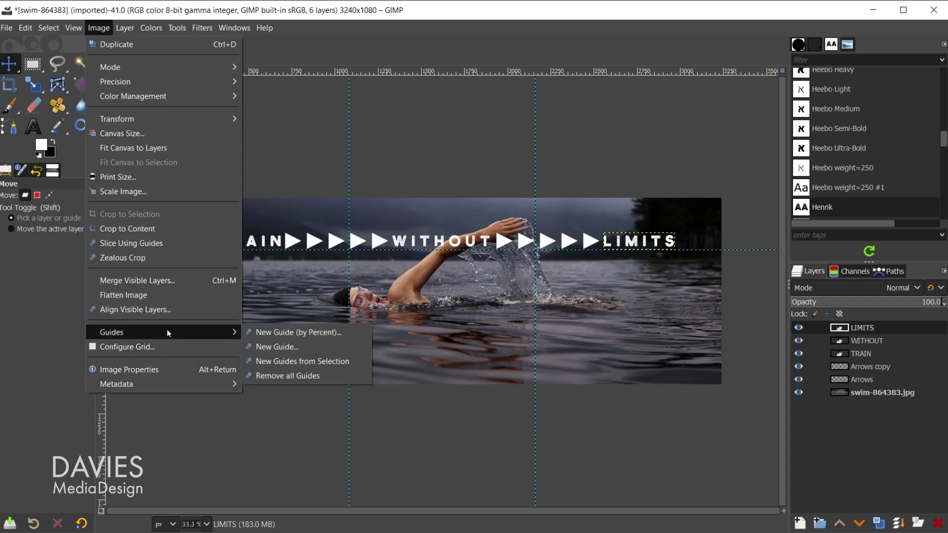
left_click(314, 334)
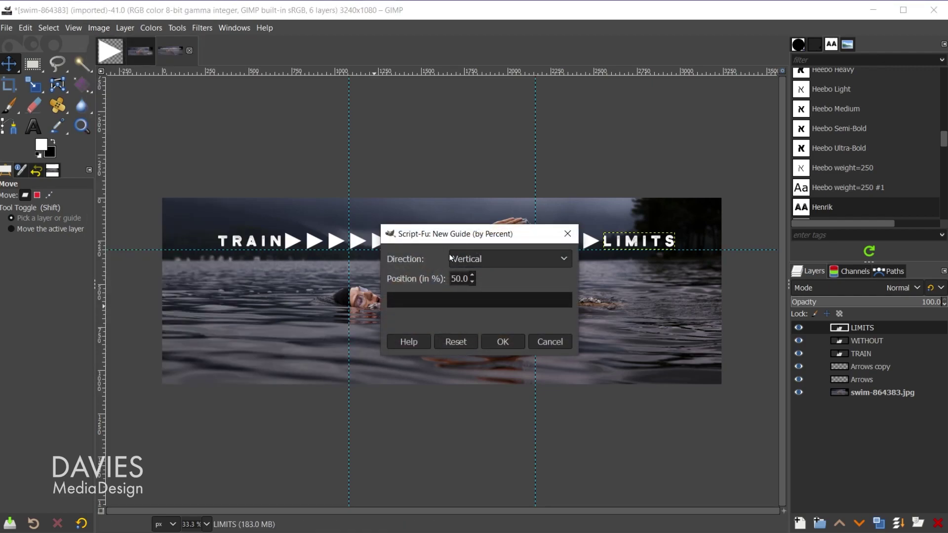
left_click(503, 342)
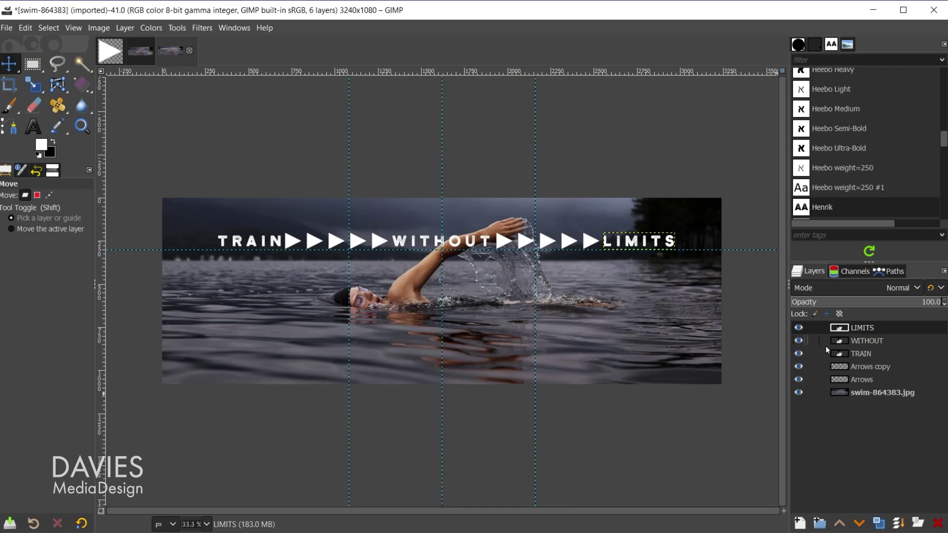
Link the three text layers and both arrow layers and shift them together to centre the row on the middle vertical guide
left_click(814, 329)
left_click(799, 393)
left_click(798, 393)
left_click(590, 241)
left_click_drag(590, 241, 586, 241)
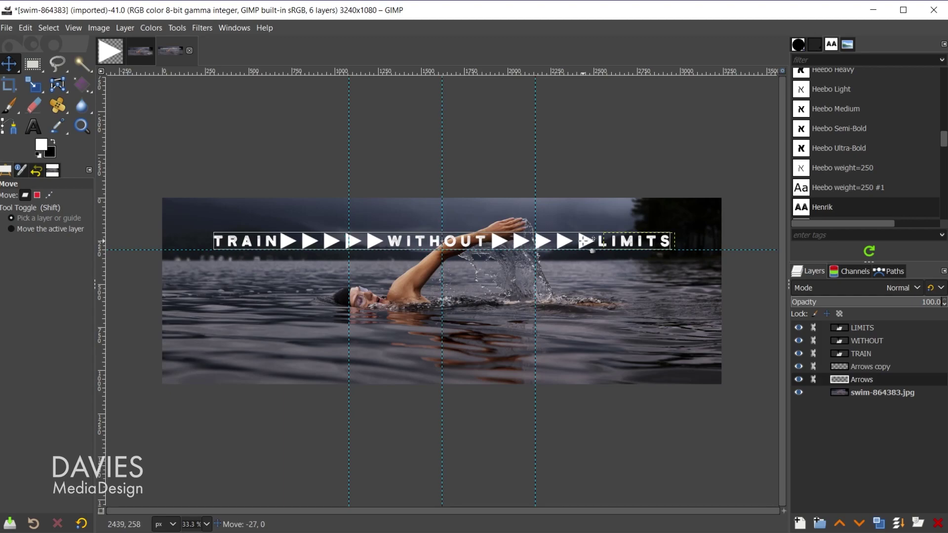
left_click(587, 241)
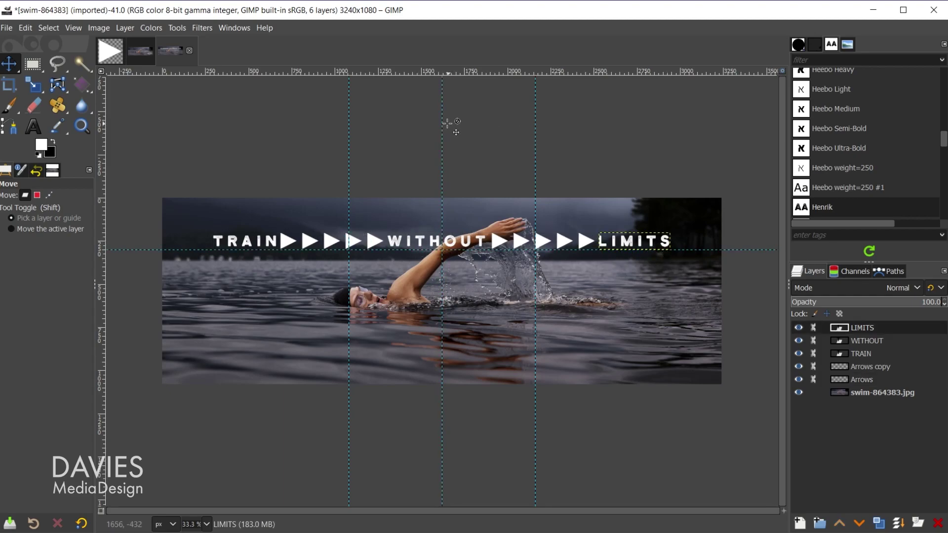
Remove the middle vertical guide and the horizontal guide, keeping only the two guides at the slide boundaries
left_click_drag(445, 119, 787, 173)
left_click_drag(747, 250, 769, 131)
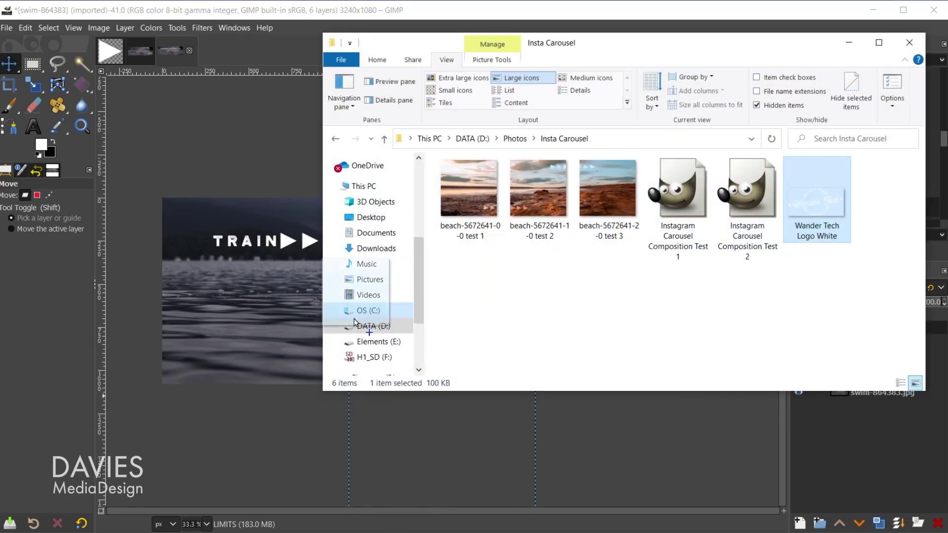
Import Wander Tech Logo White.png as a layer and scale it to 490 × 246 px in the lower-right corner of the third slide
left_click_drag(289, 325, 282, 321)
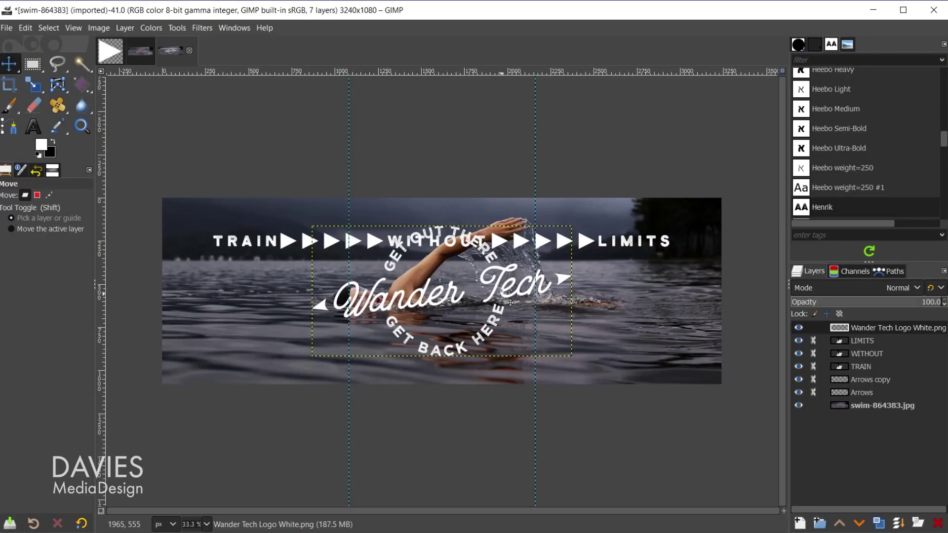
key("shift+s")
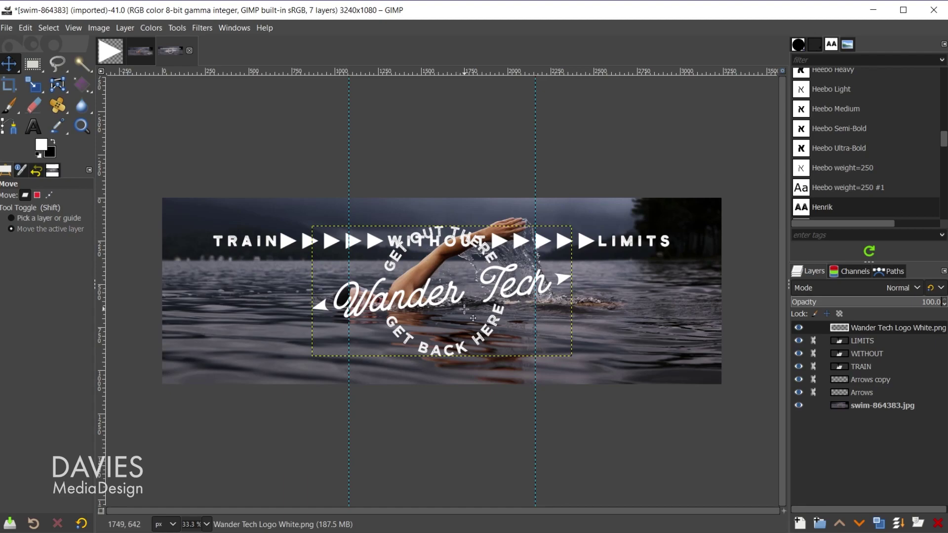
left_click(455, 306)
left_click_drag(316, 224, 674, 353)
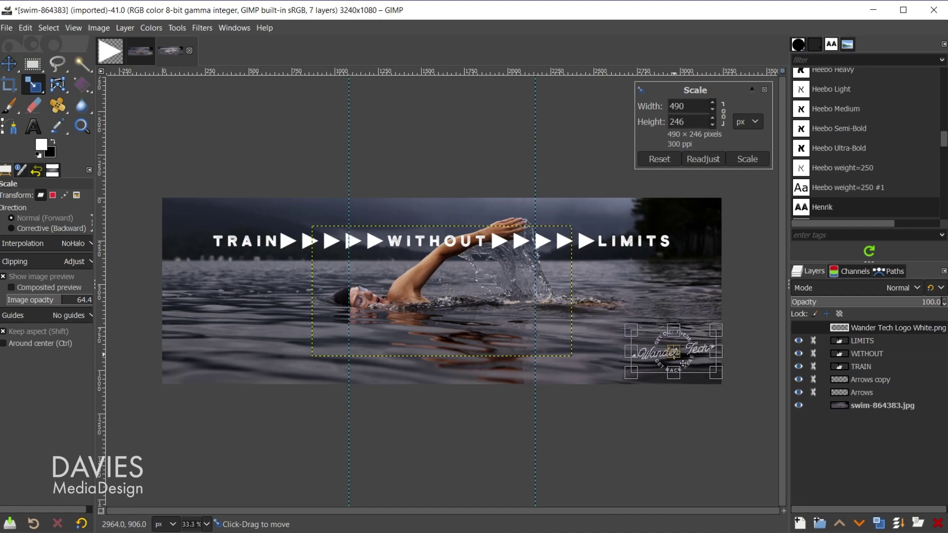
left_click(747, 159)
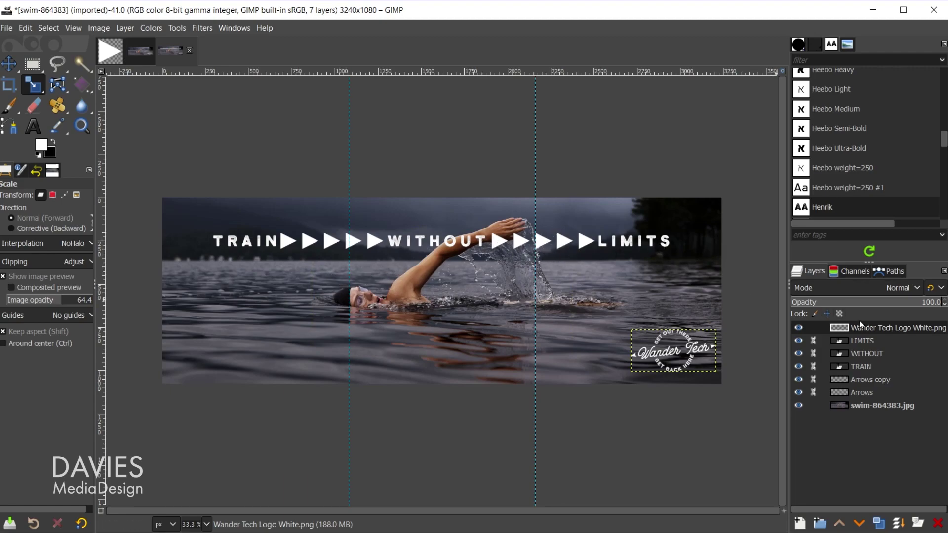
Set the blend mode of the LIMITS, WITHOUT, TRAIN, Arrows copy and Arrows layers to Grain merge
left_click(846, 344)
left_click(893, 289)
scroll(874, 247, "down", 5)
left_click(876, 251)
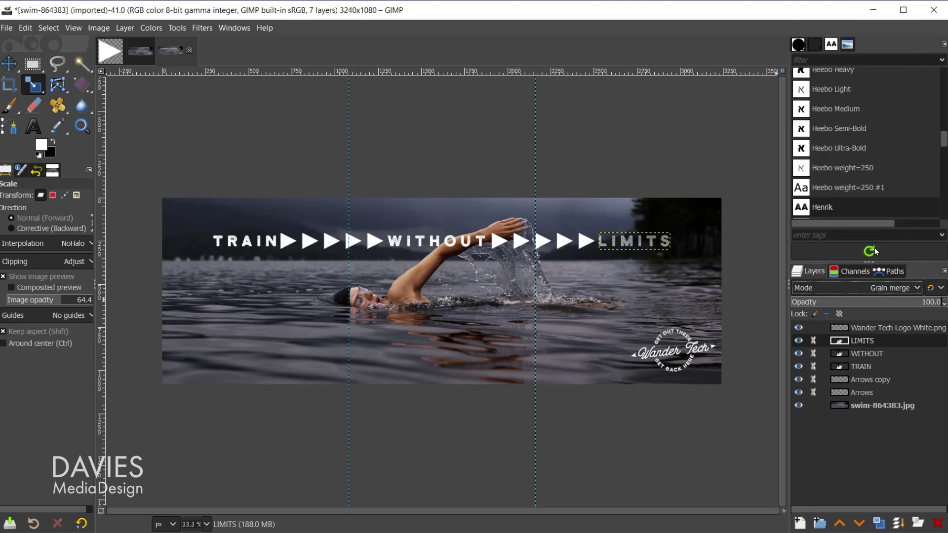
left_click(845, 354)
left_click(875, 289)
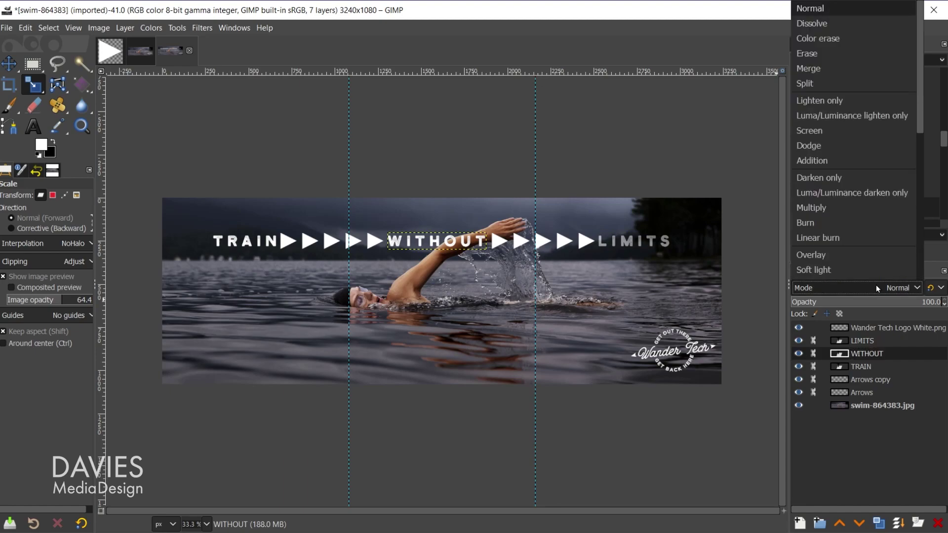
scroll(866, 122, "down", 5)
left_click(870, 379)
left_click(871, 287)
scroll(873, 123, "down", 5)
left_click(887, 289)
left_click(888, 289)
scroll(872, 149, "down", 5)
left_click(872, 118)
left_click(862, 392)
left_click(887, 288)
scroll(888, 184, "down", 5)
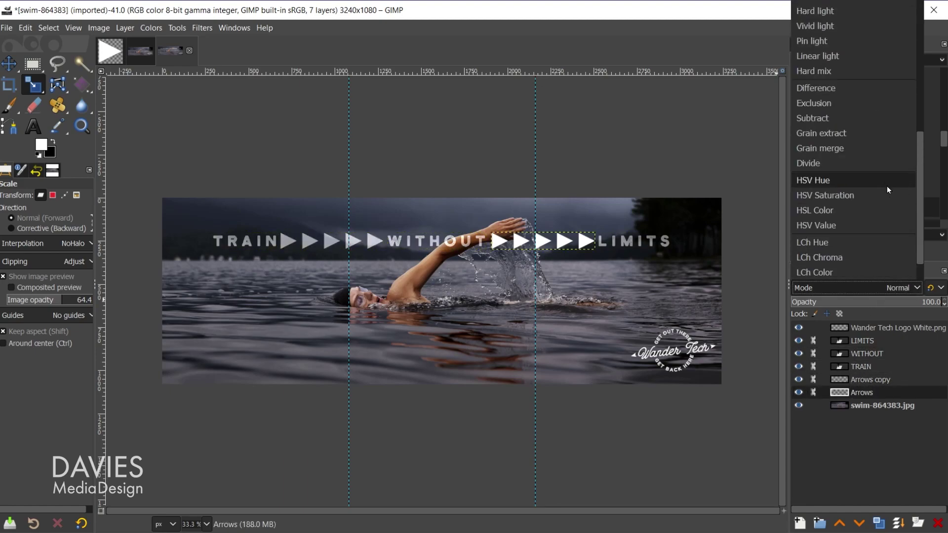
left_click(899, 168)
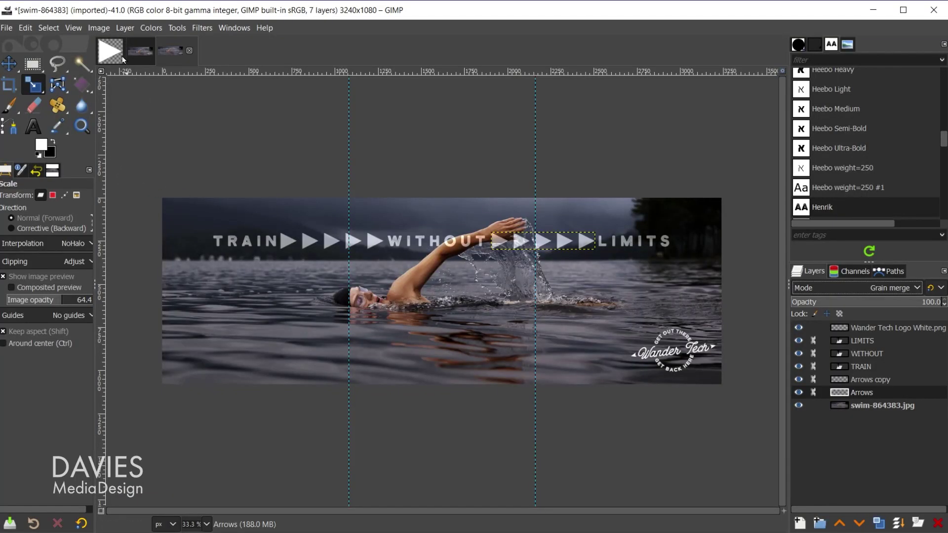
Slice the composition along its guides and look through each of the resulting slide images
left_click(99, 28)
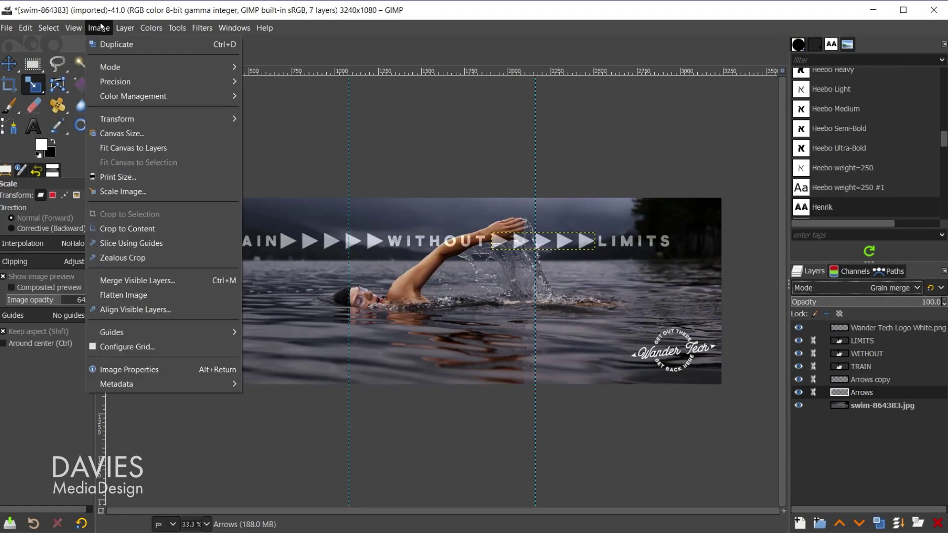
left_click(144, 243)
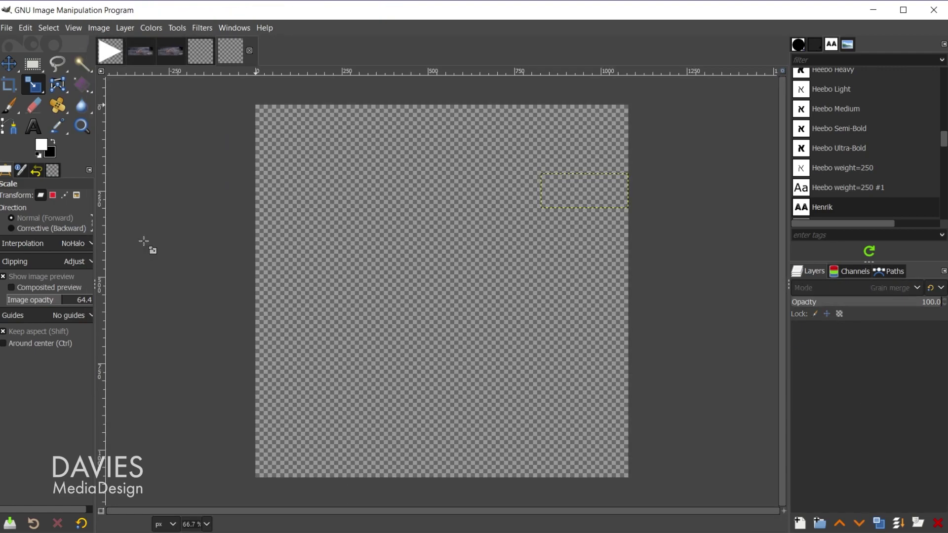
left_click(228, 55)
left_click(197, 51)
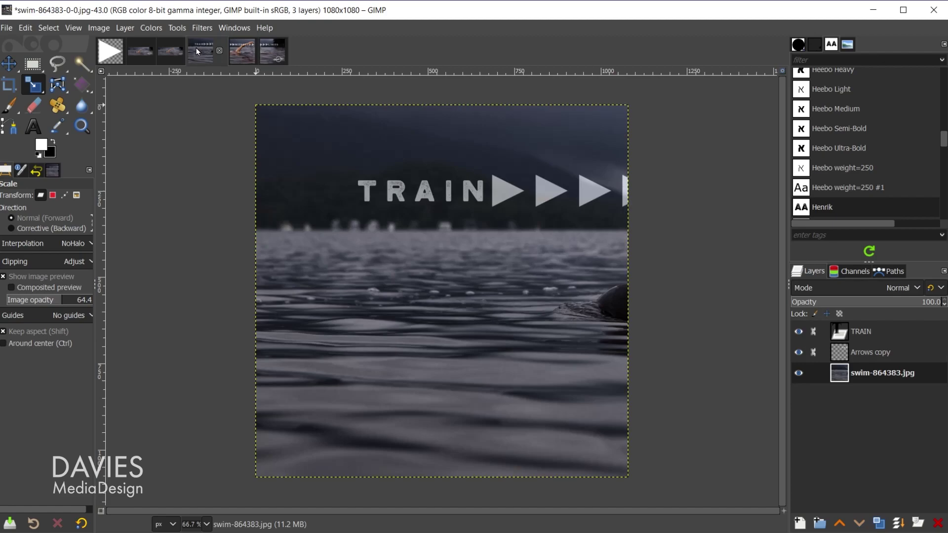
left_click(238, 56)
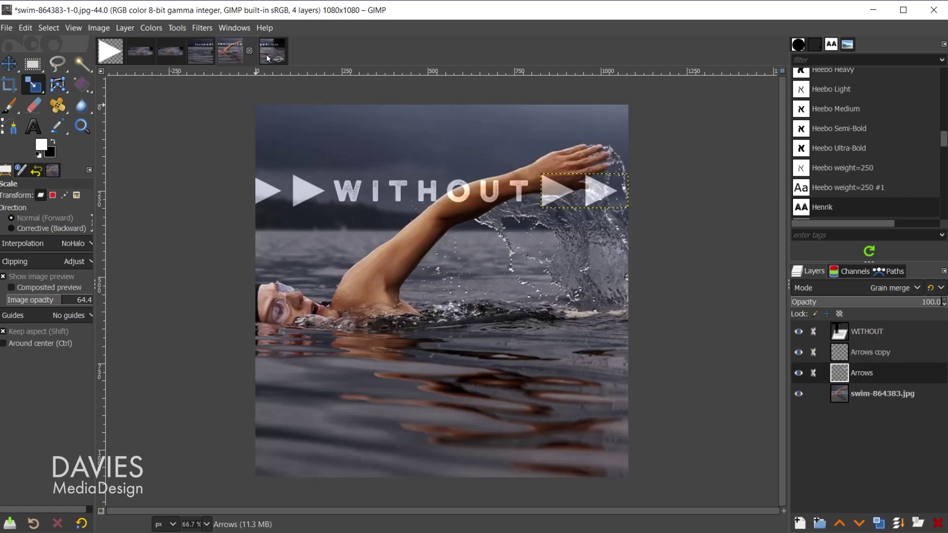
left_click(266, 56)
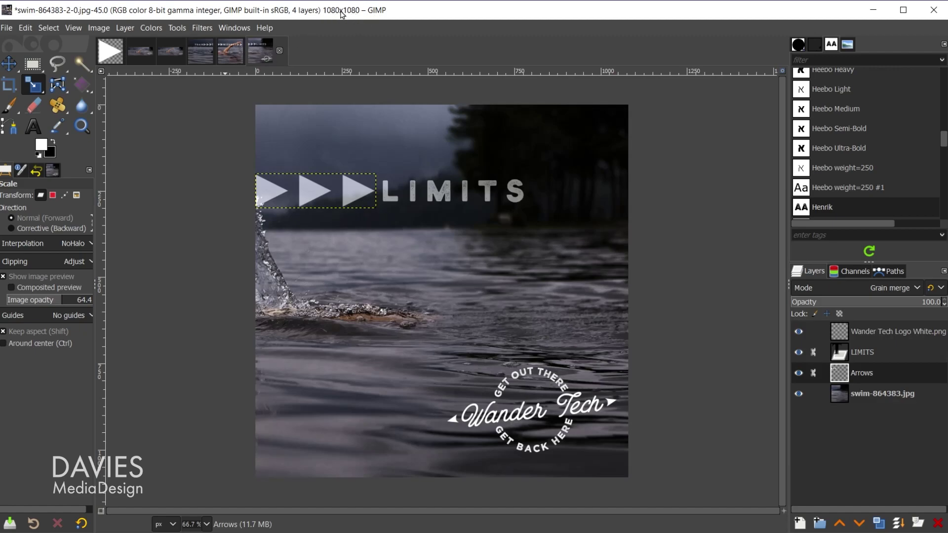
left_click(228, 57)
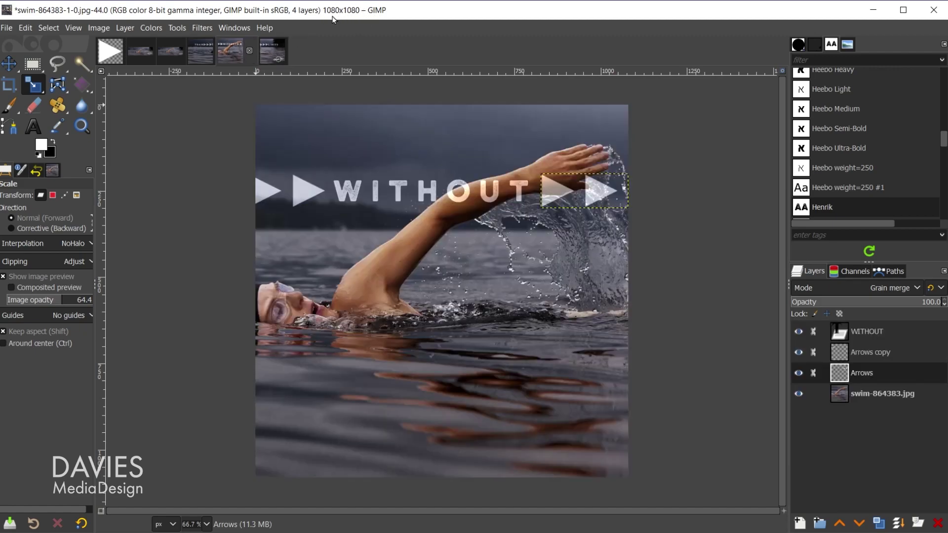
Export the TRAIN slide to the Insta Carousel folder as a JPEG named swim-864383-0-0 SLICE 1.jpg
left_click(201, 59)
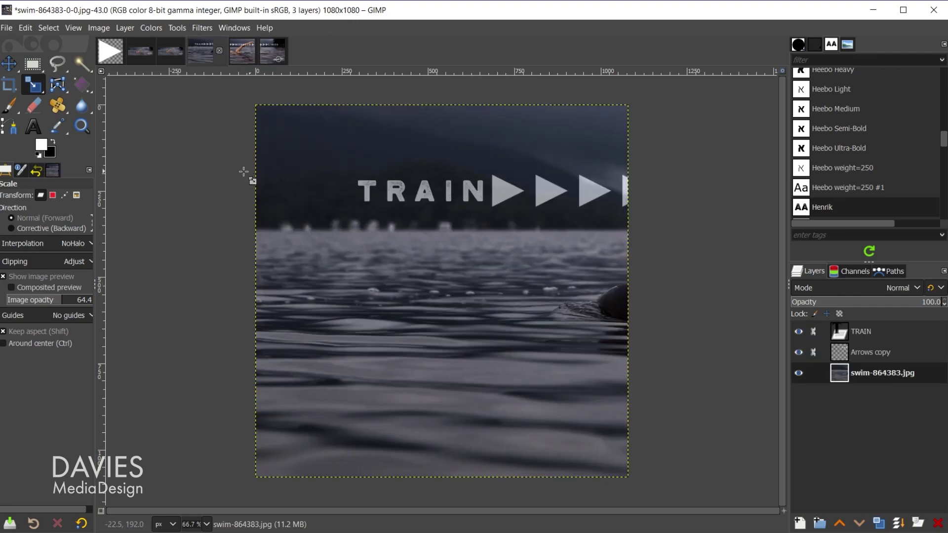
left_click(7, 28)
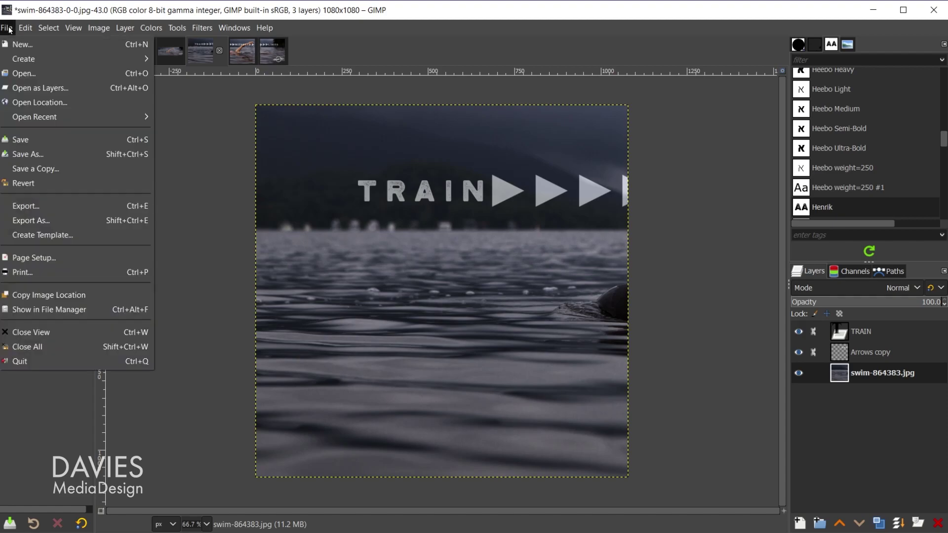
left_click(19, 220)
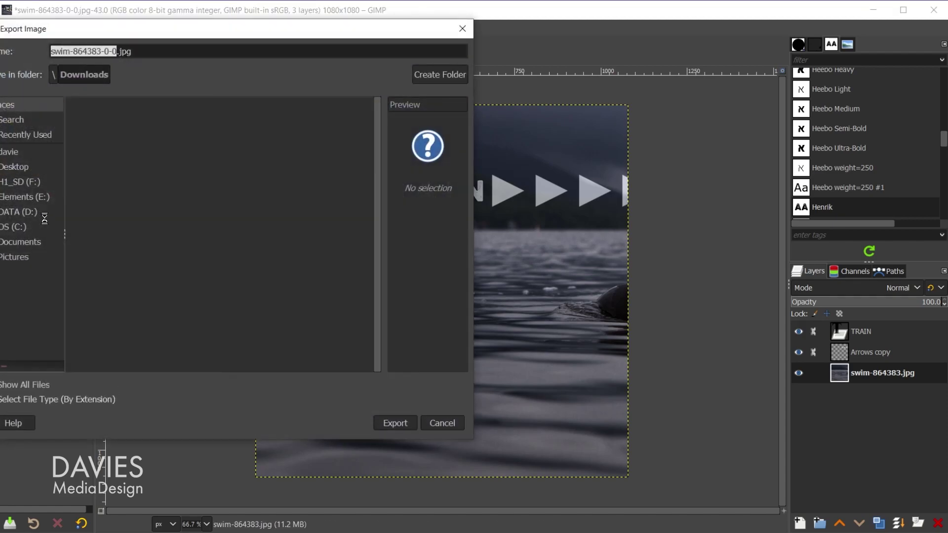
left_click(117, 51)
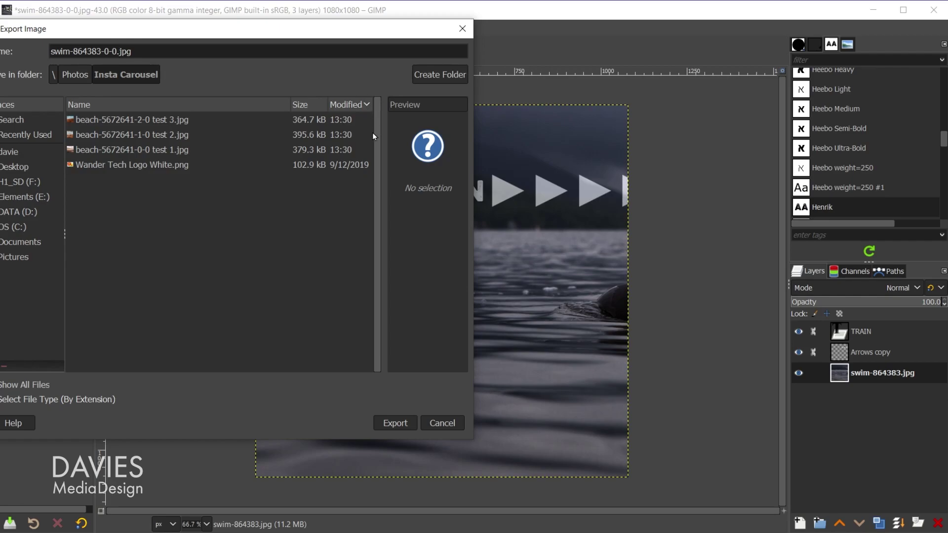
type("SLICE 1")
key("Return")
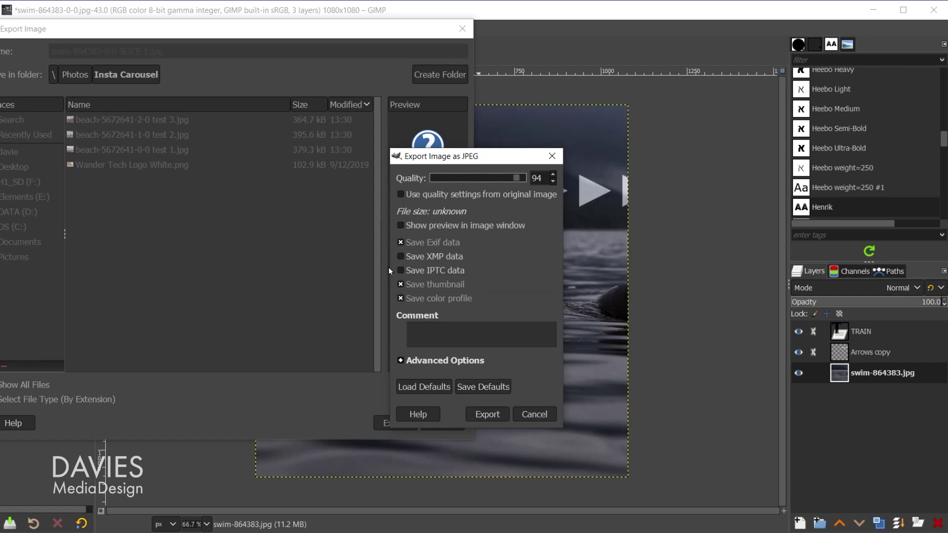
left_click(481, 415)
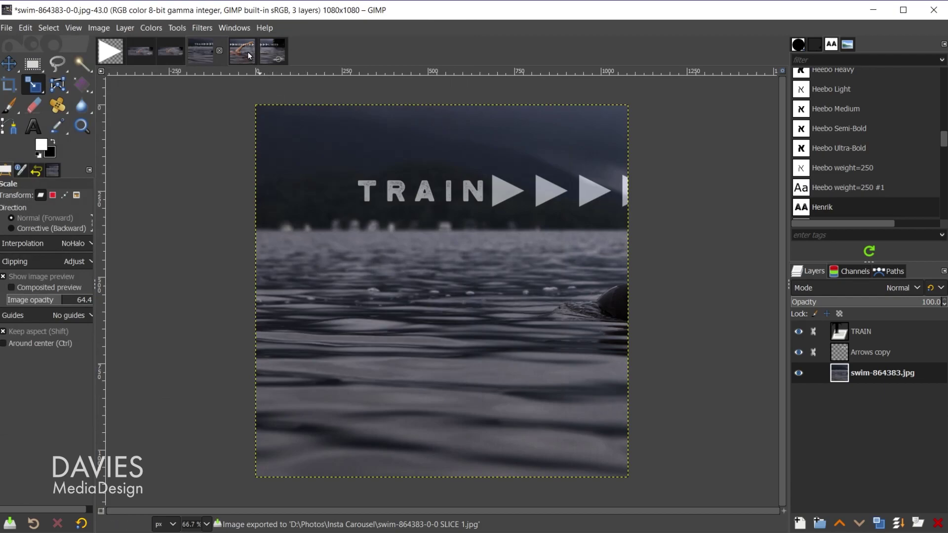
Begin exporting the WITHOUT slide image
left_click(243, 54)
left_click(6, 27)
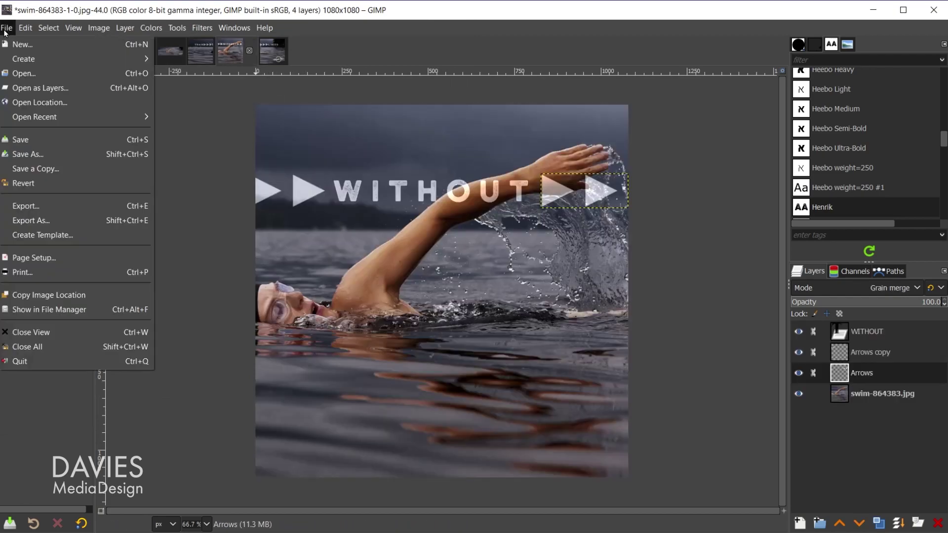